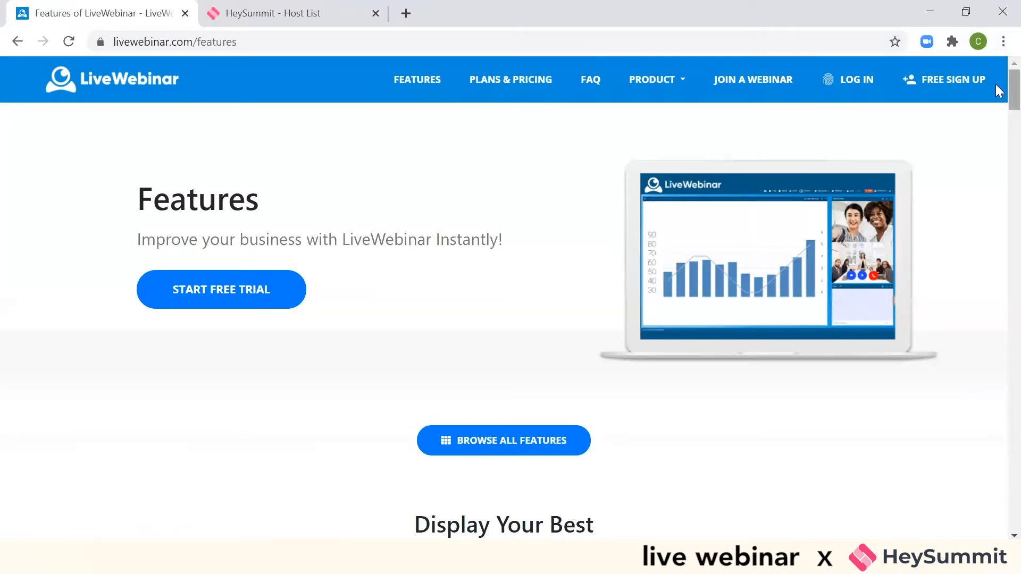
- Review the LiveWebinar features page, from polls, chat and whiteboard through to recording sessions in Full HD
scroll(997, 85, down, 6)
scroll(1000, 117, down, 1)
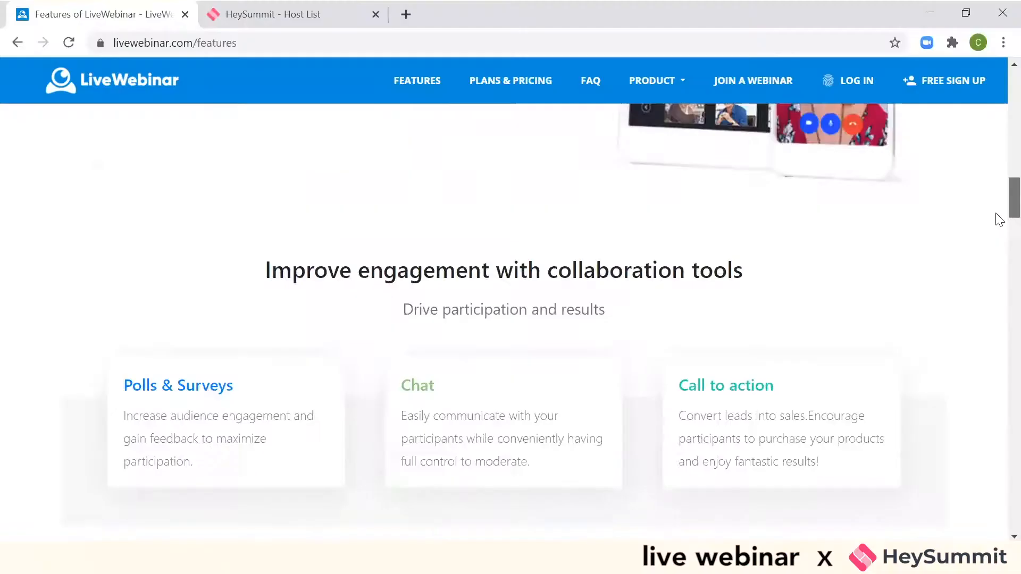
scroll(999, 217, down, 5)
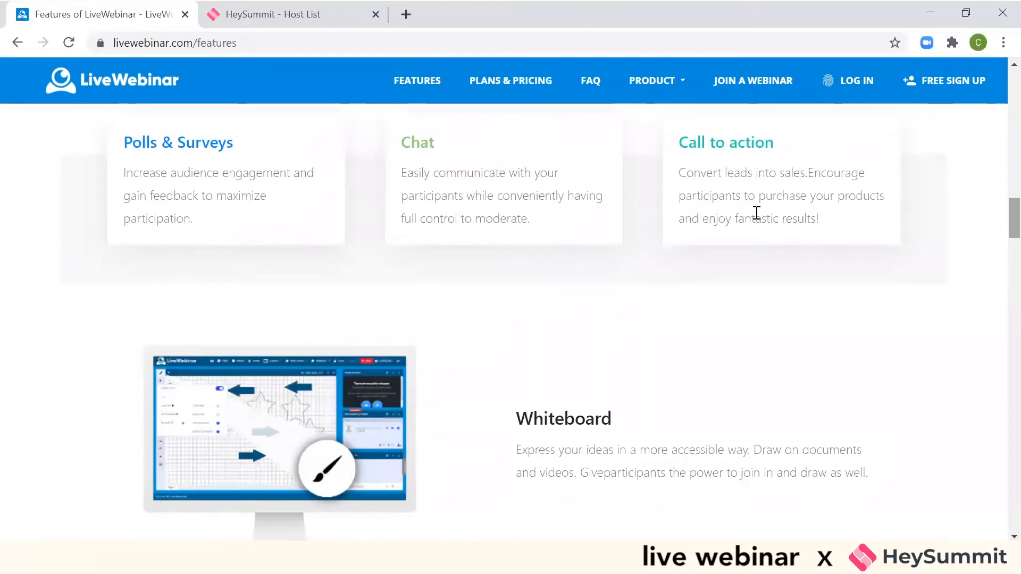
scroll(329, 435, down, 1)
scroll(330, 435, up, 1)
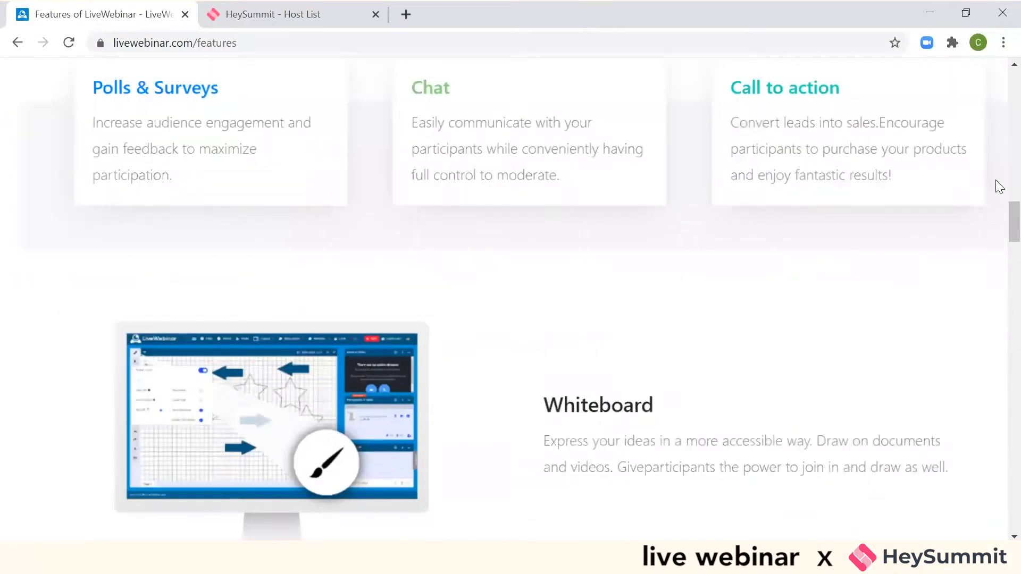
drag(996, 208, 927, 426)
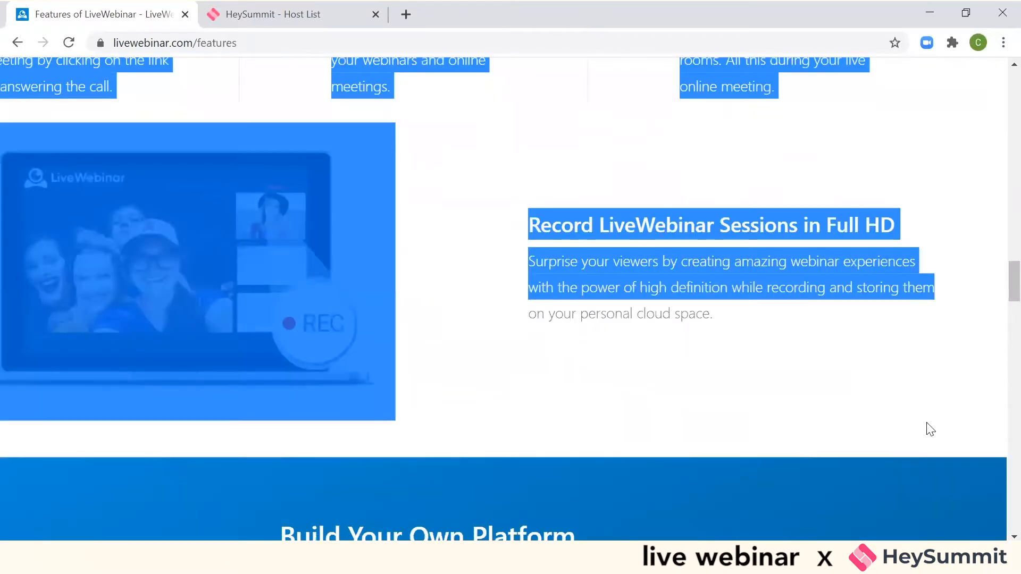
click(928, 428)
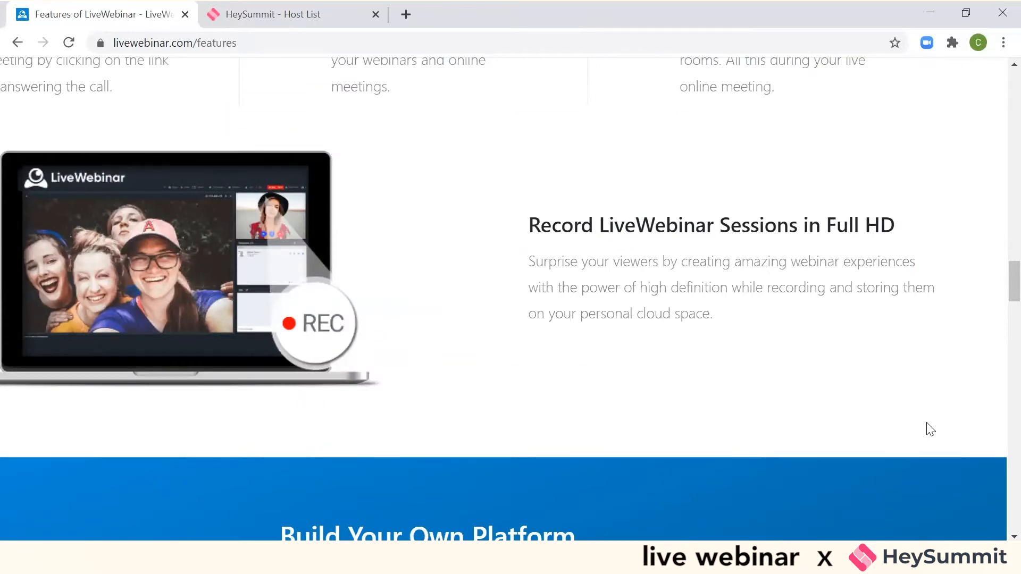
- Close the LiveWebinar features page and add a host to the HeySummit event with first name, last name and e-mail
click(182, 16)
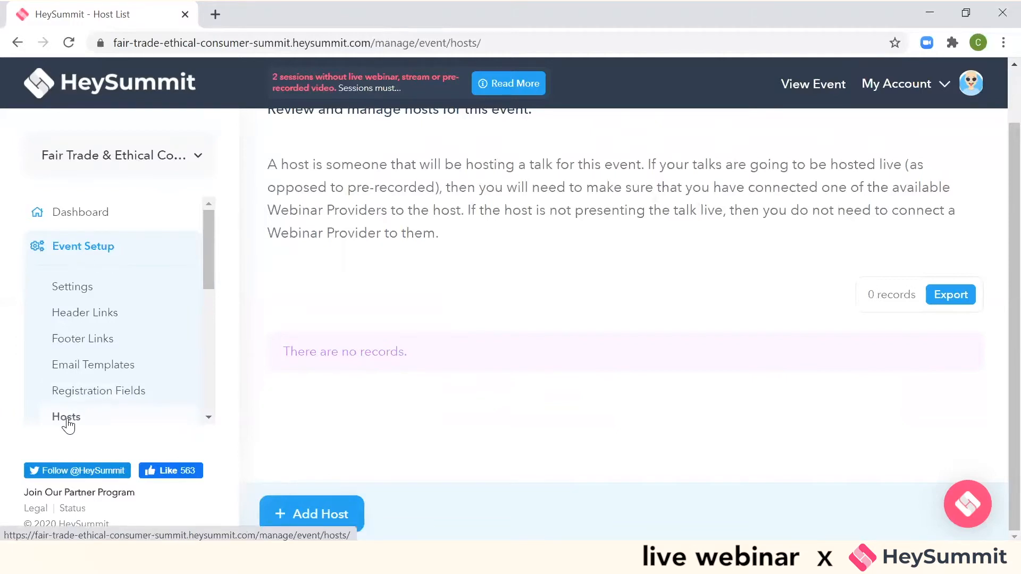
click(296, 526)
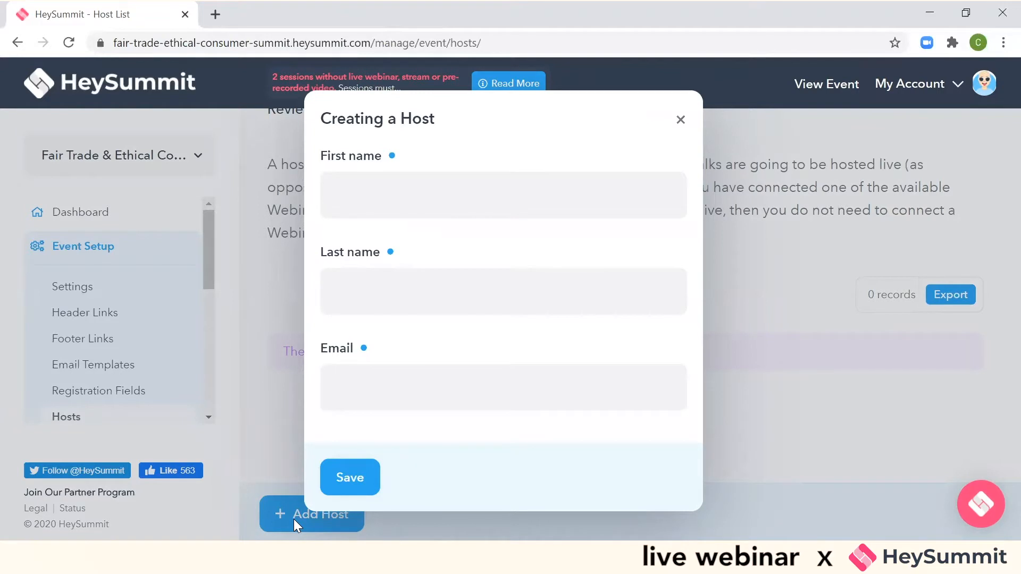
click(383, 187)
text(Caitlin)
key(Tab)
text(G)
key(Tab)
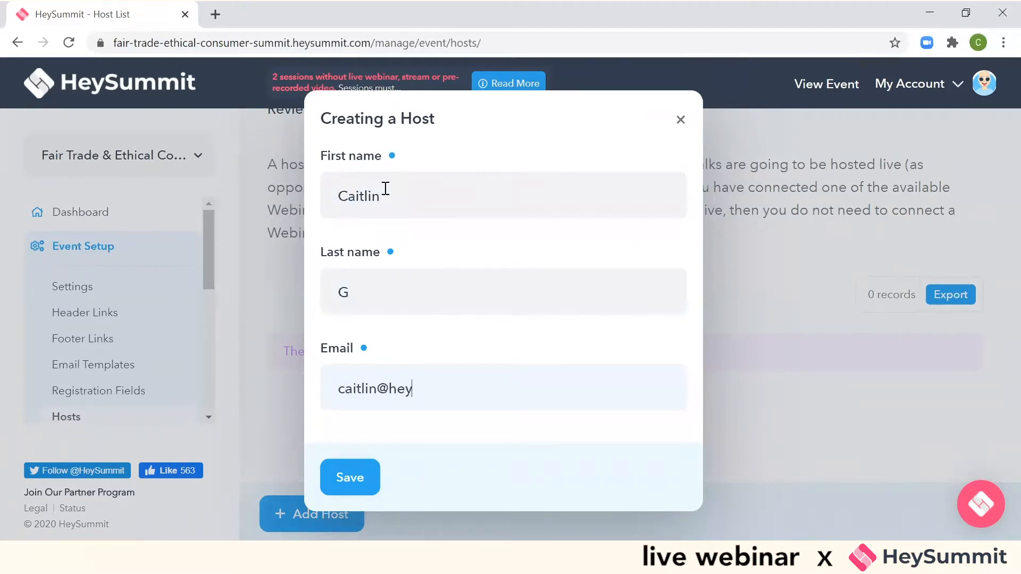
click(355, 480)
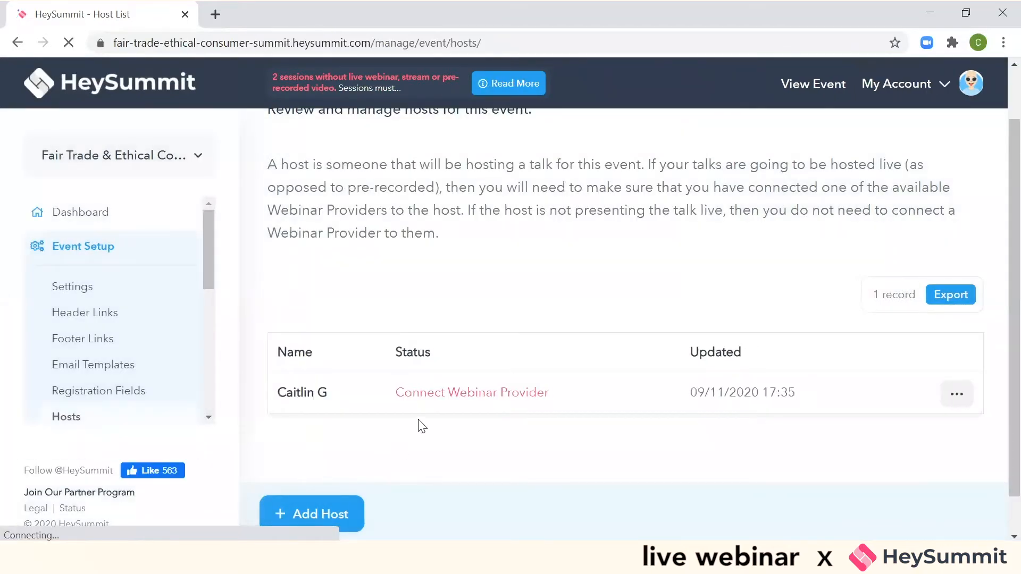
- Connect LiveWebinar as the new host's webinar provider and authorize HeySummit to access the account
click(447, 398)
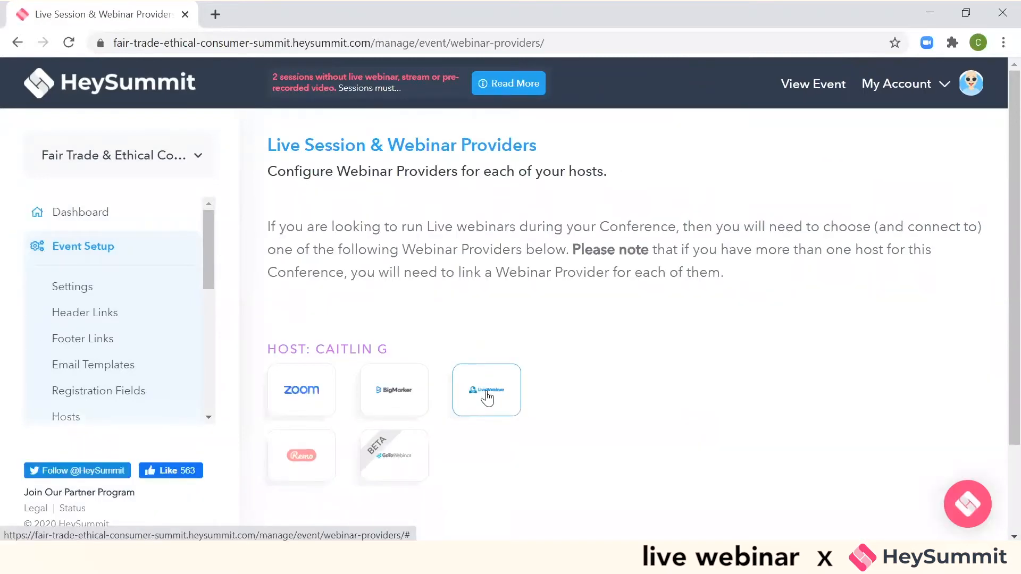
click(487, 398)
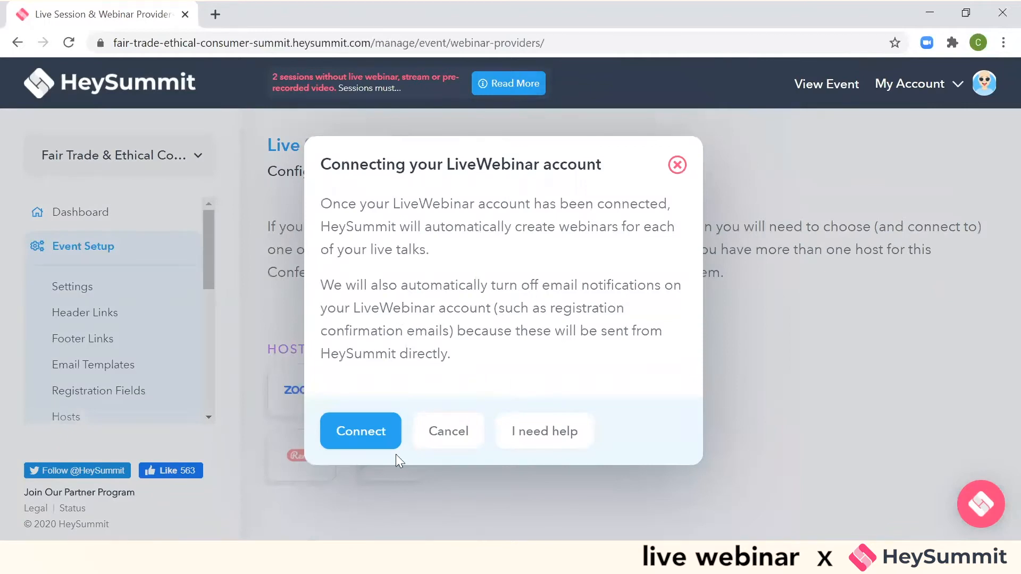
click(372, 433)
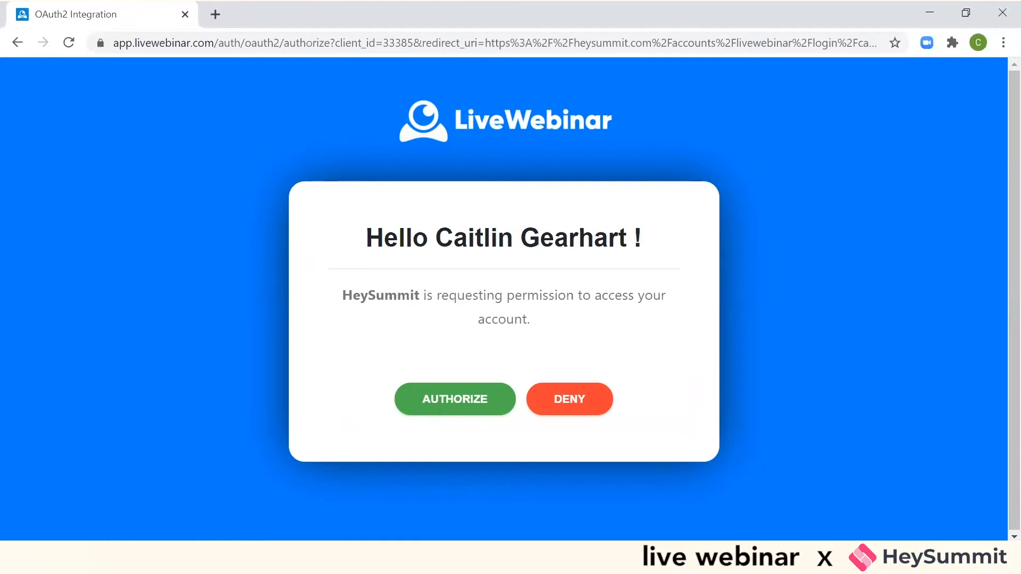
click(427, 405)
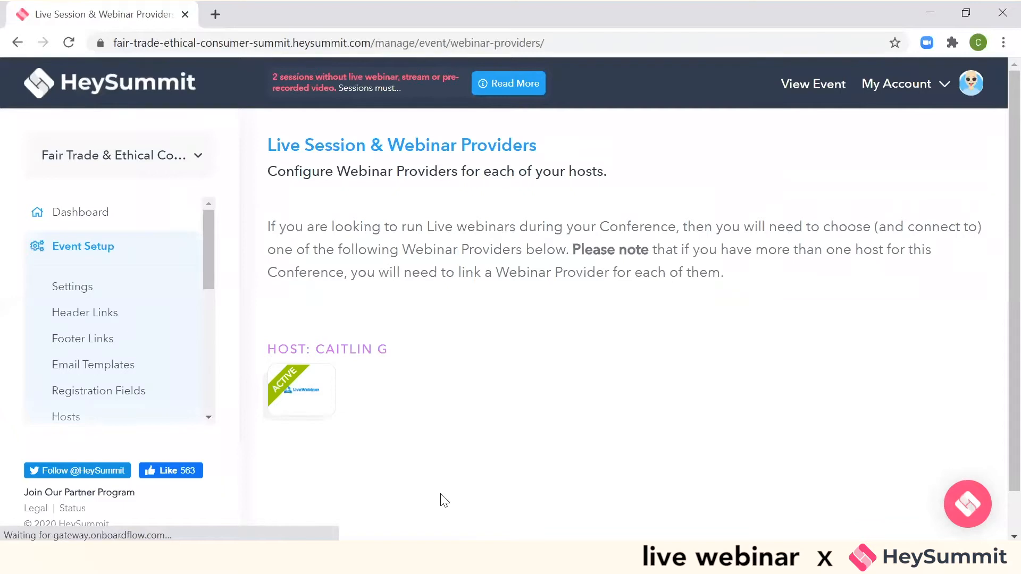
mouse_move(282, 410)
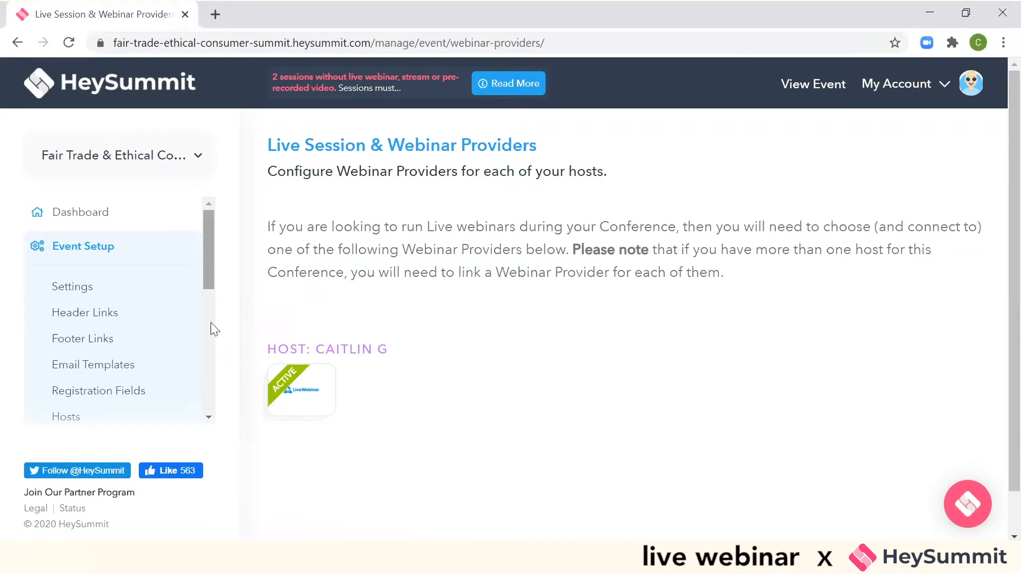
- Open the event's sessions and save the description "Test" for the talk "What is the Cost of Fast Fashion?"
scroll(212, 326, down, 6)
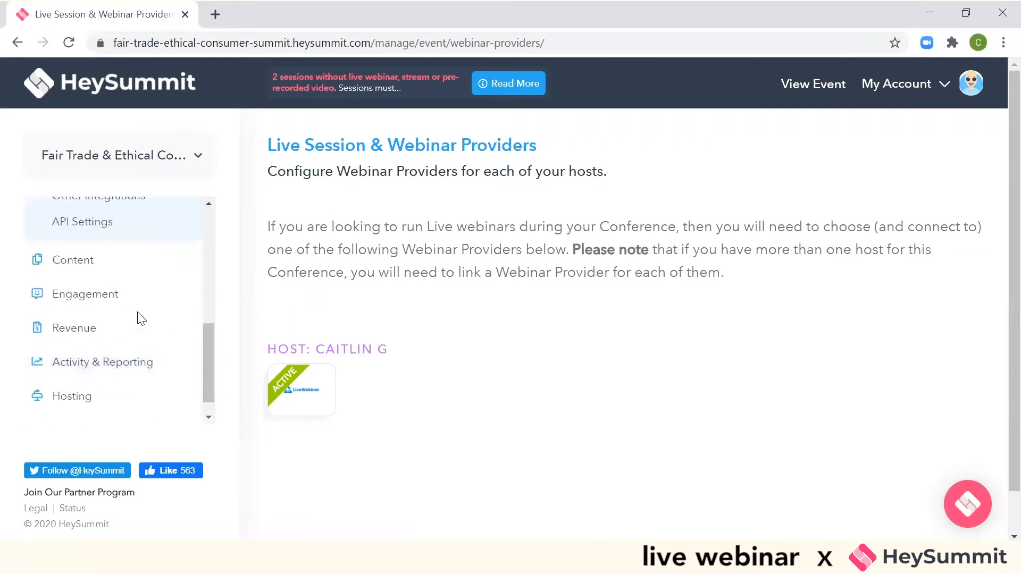
click(89, 268)
click(79, 354)
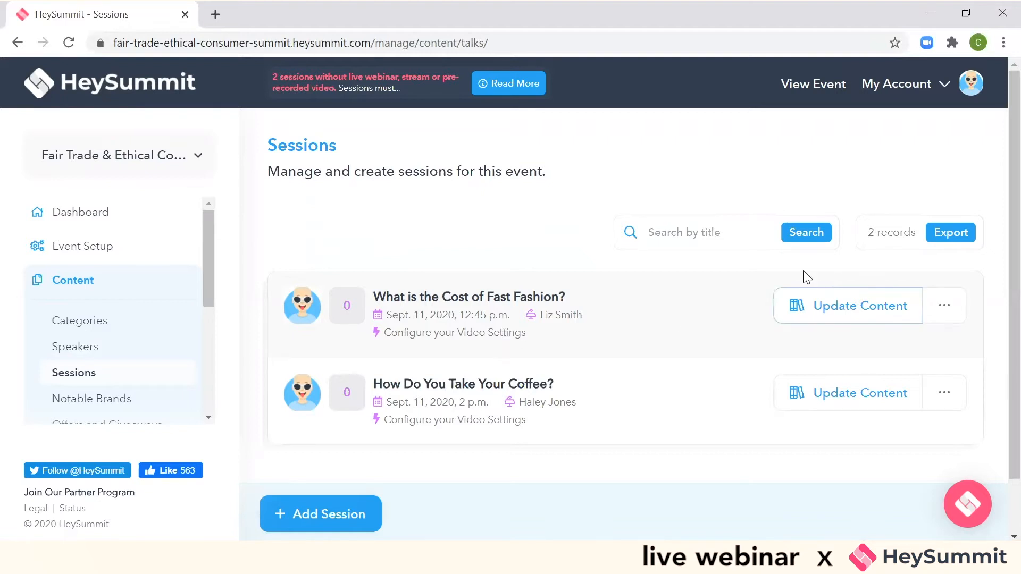
click(844, 318)
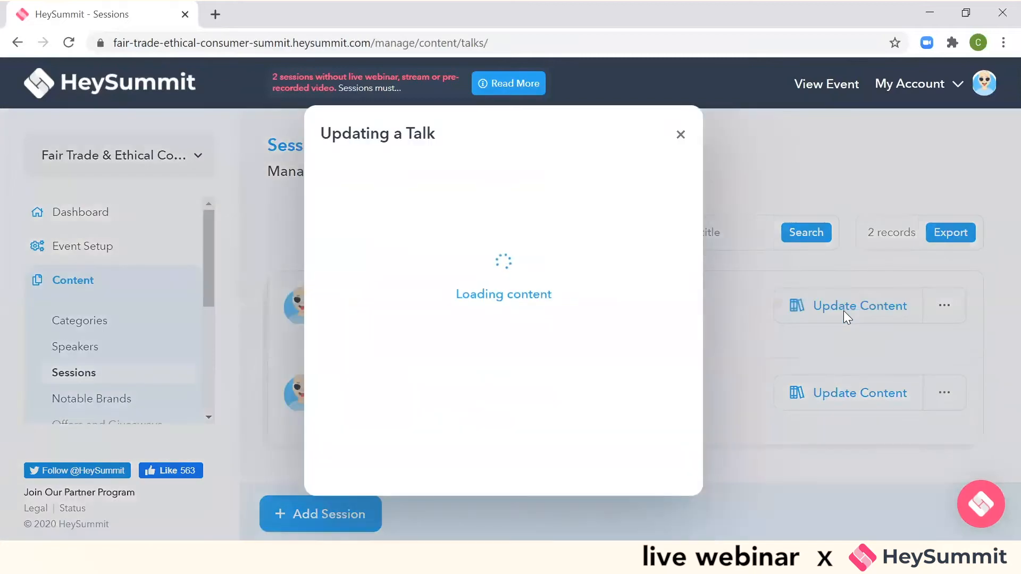
click(526, 341)
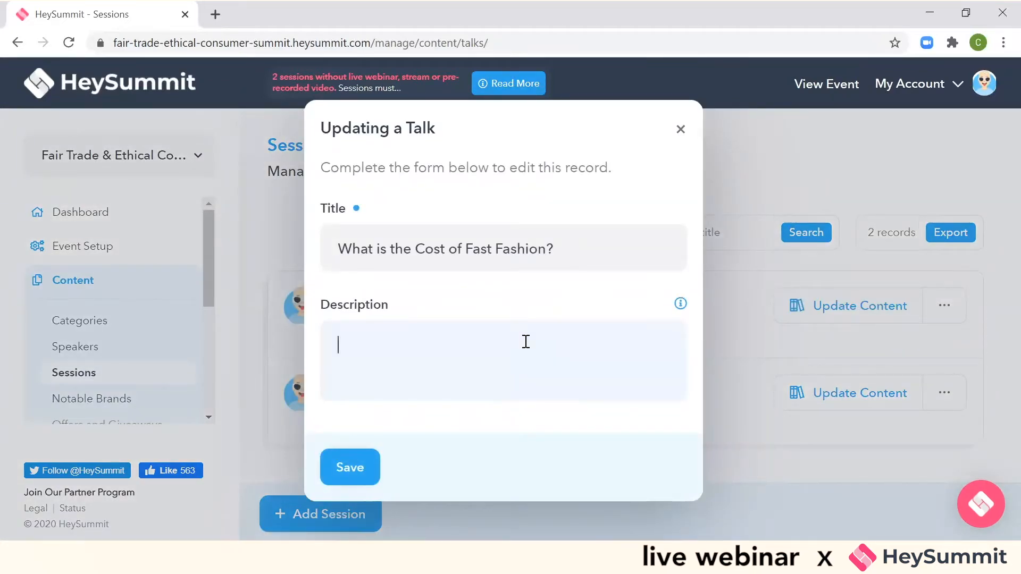
text(Test)
click(345, 475)
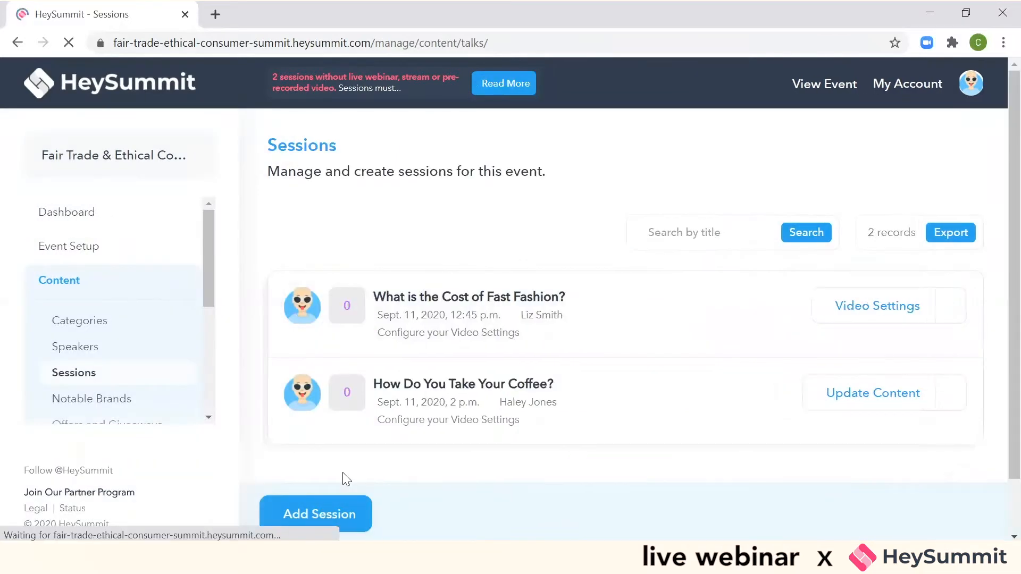
- Set the Fast Fashion talk's video delivery to Live Sessions and save it with the LiveWebinar-connected host
click(849, 302)
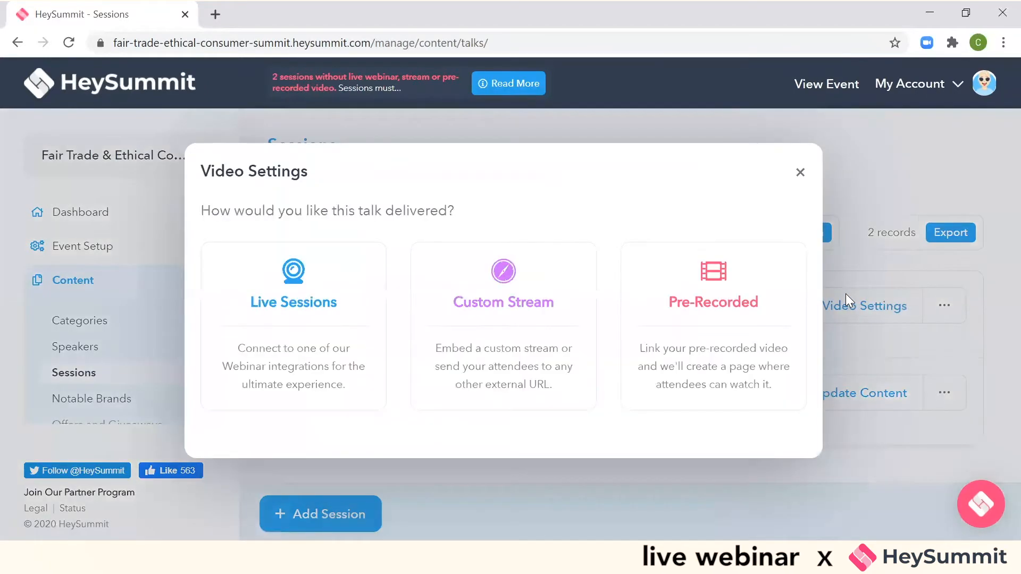
click(266, 322)
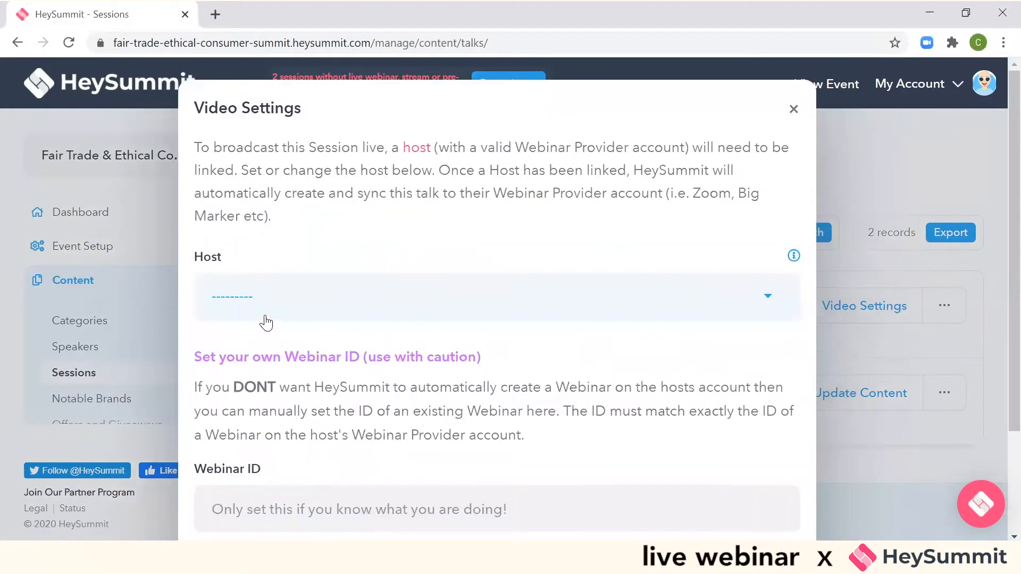
click(265, 318)
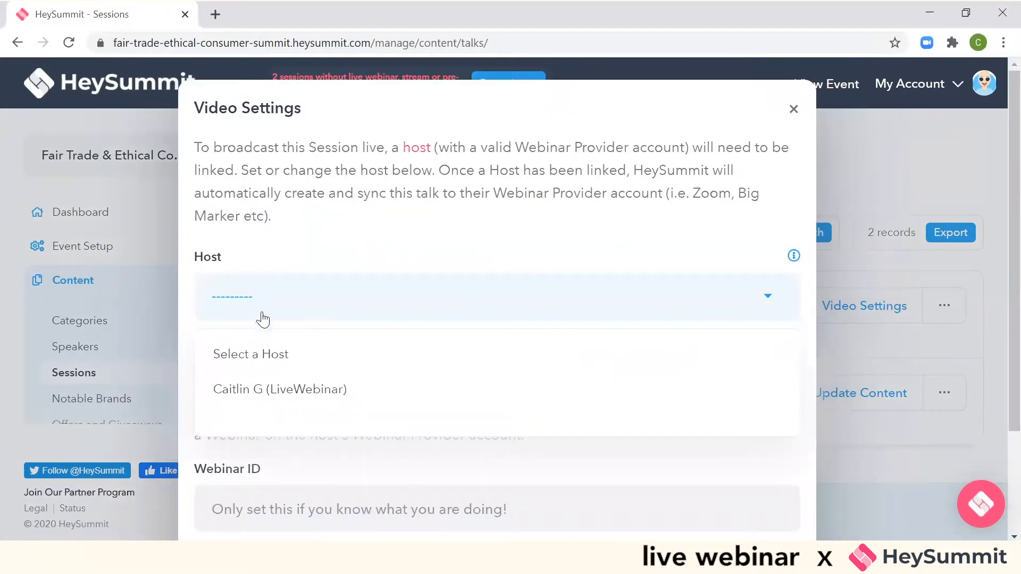
click(285, 390)
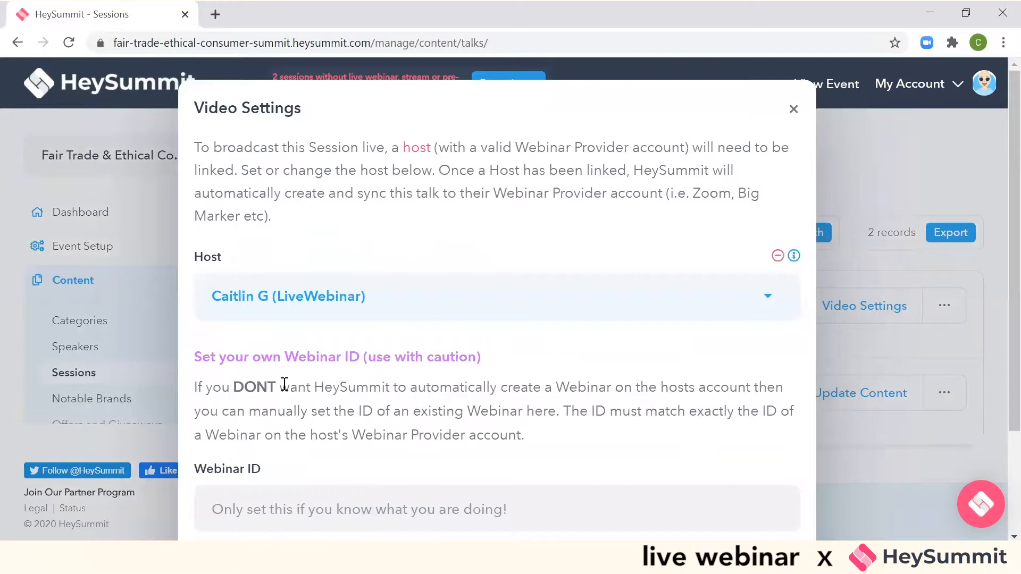
scroll(999, 351, down, 3)
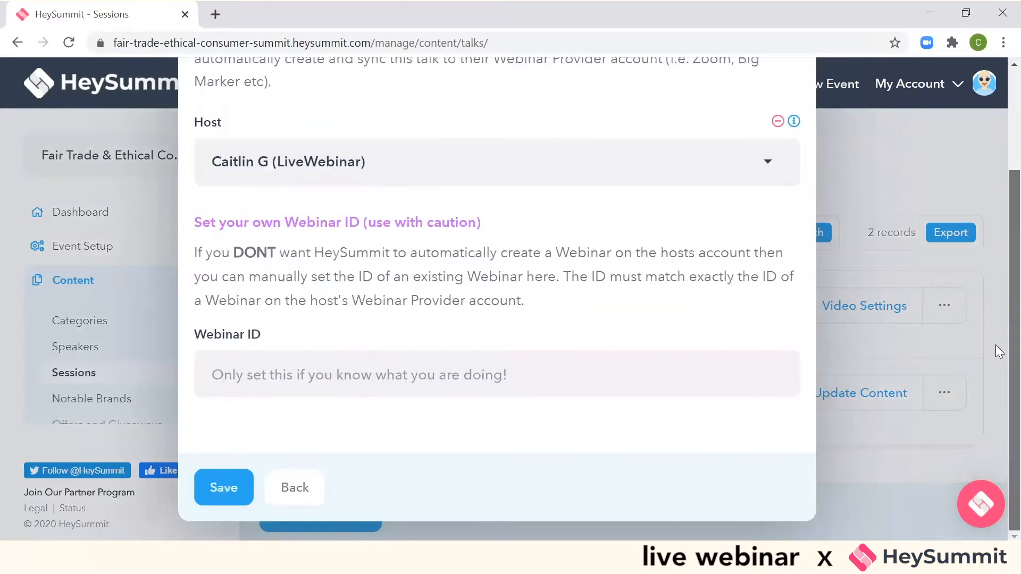
click(221, 485)
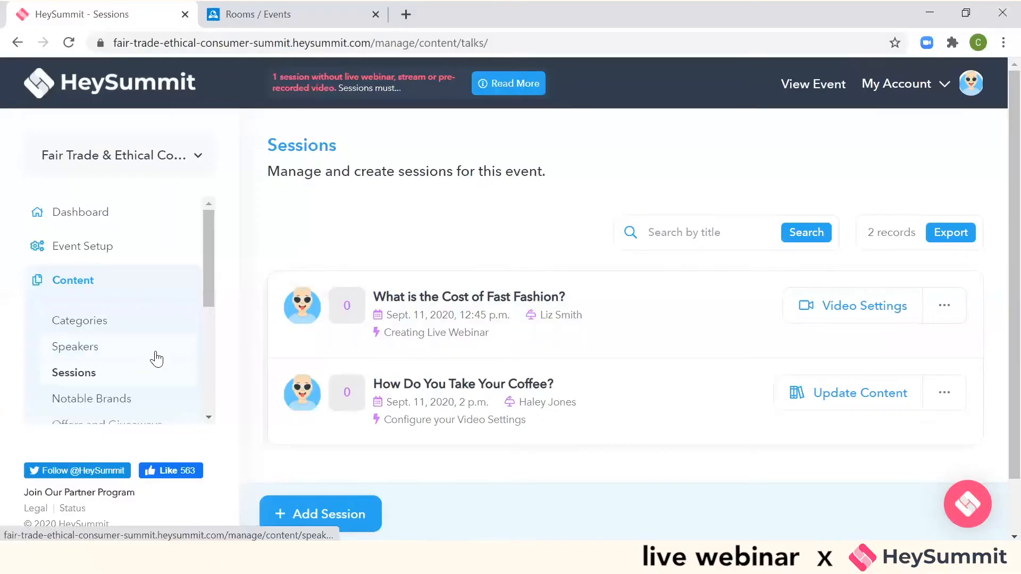
- Open the speaker dashboard of the Fast Fashion talk's speaker from the speaker list and review its contents
click(153, 350)
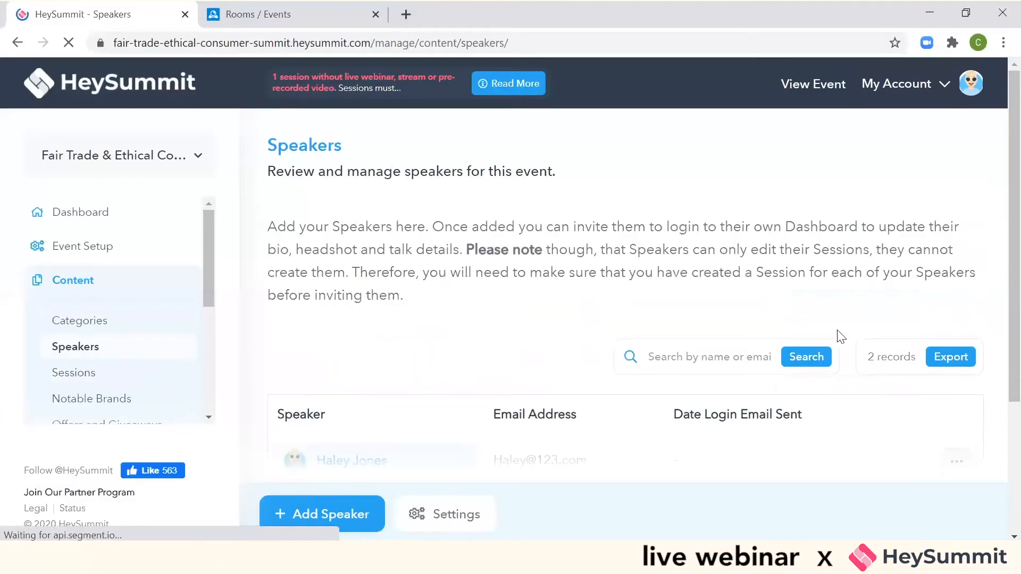
scroll(1000, 271, down, 2)
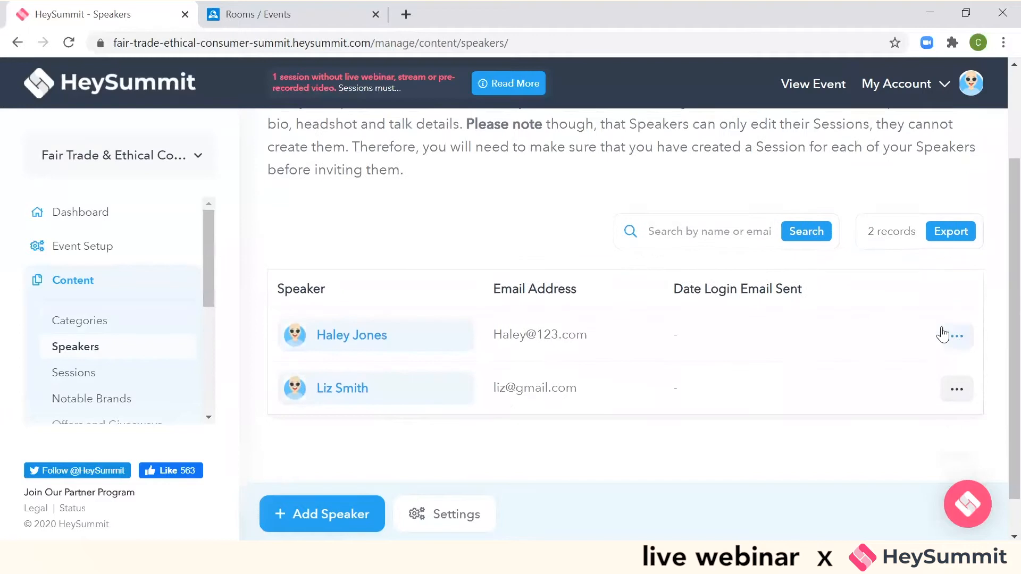
click(966, 403)
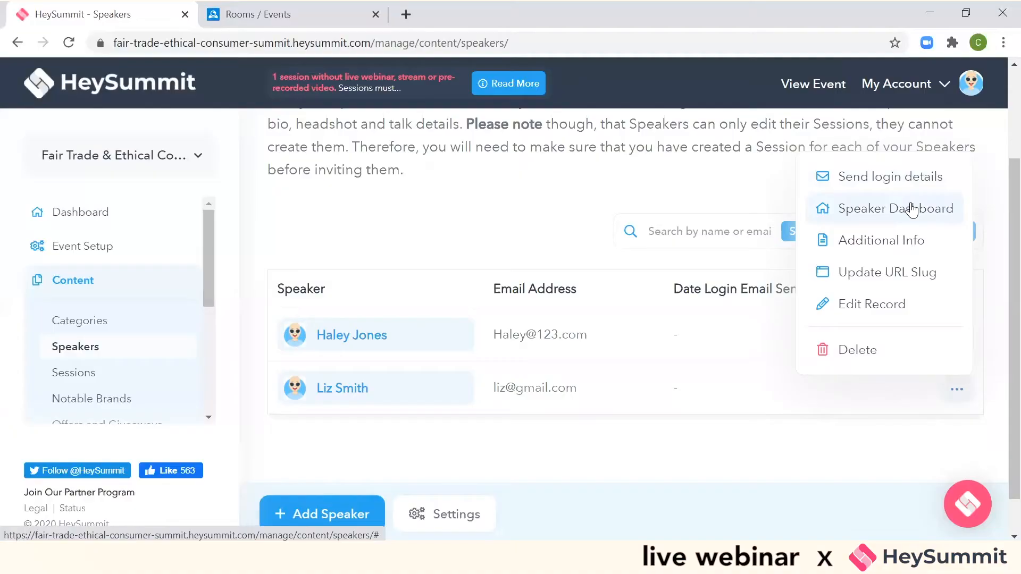
click(911, 208)
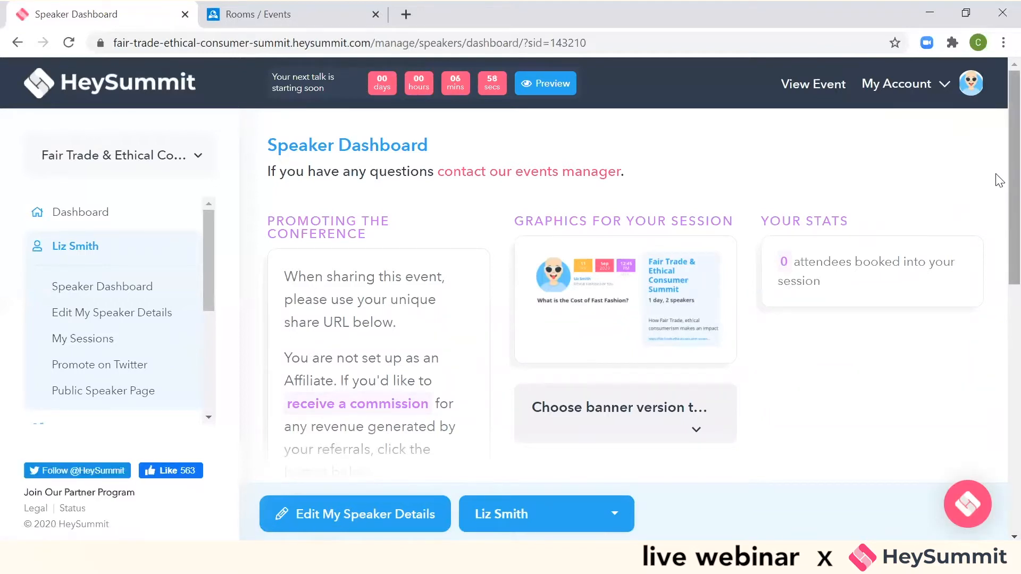
scroll(996, 202, down, 3)
scroll(998, 298, down, 8)
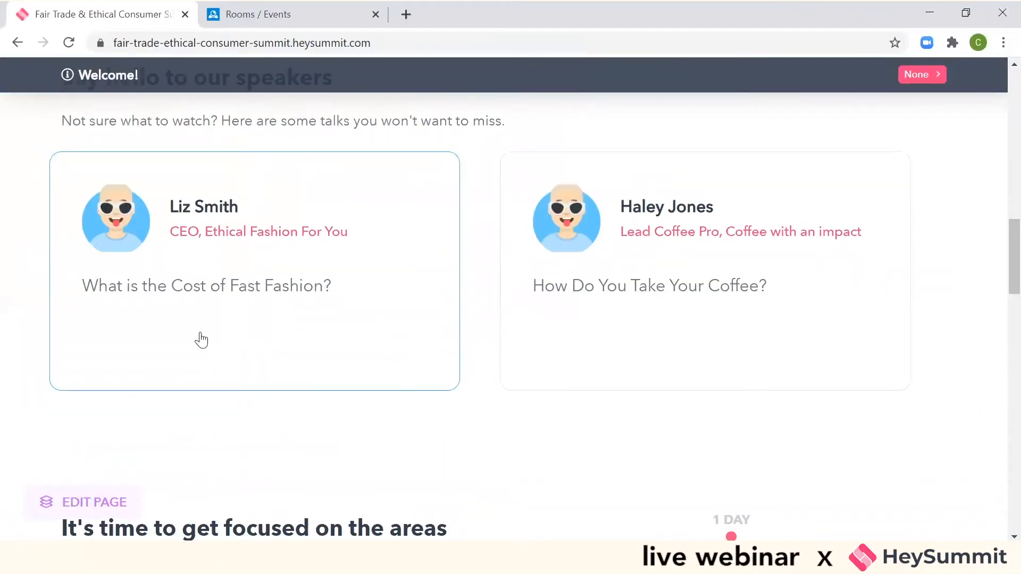
- Open the public page of "What is the Cost of Fast Fashion?" and add the session to the attendee schedule
click(200, 338)
drag(1013, 115, 1013, 196)
scroll(999, 202, down, 9)
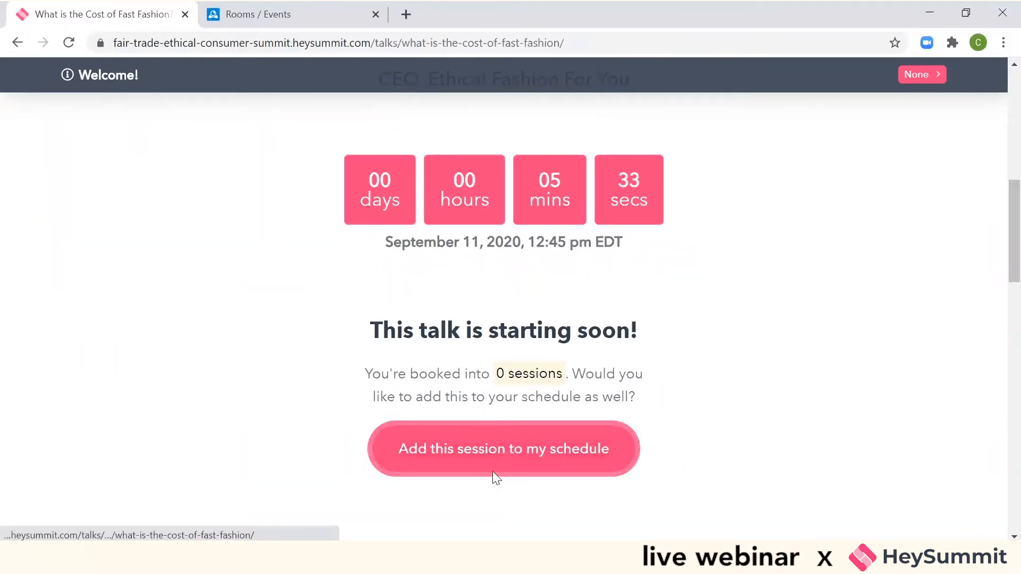
click(506, 466)
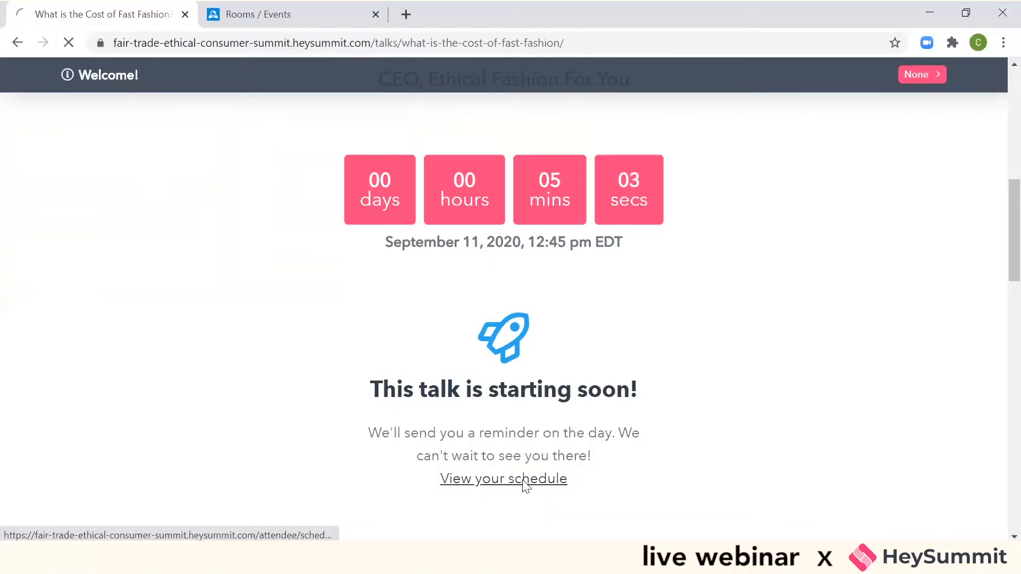
- Find the Fast Fashion talk in the attendee schedule and view its talk page
drag(997, 165, 996, 319)
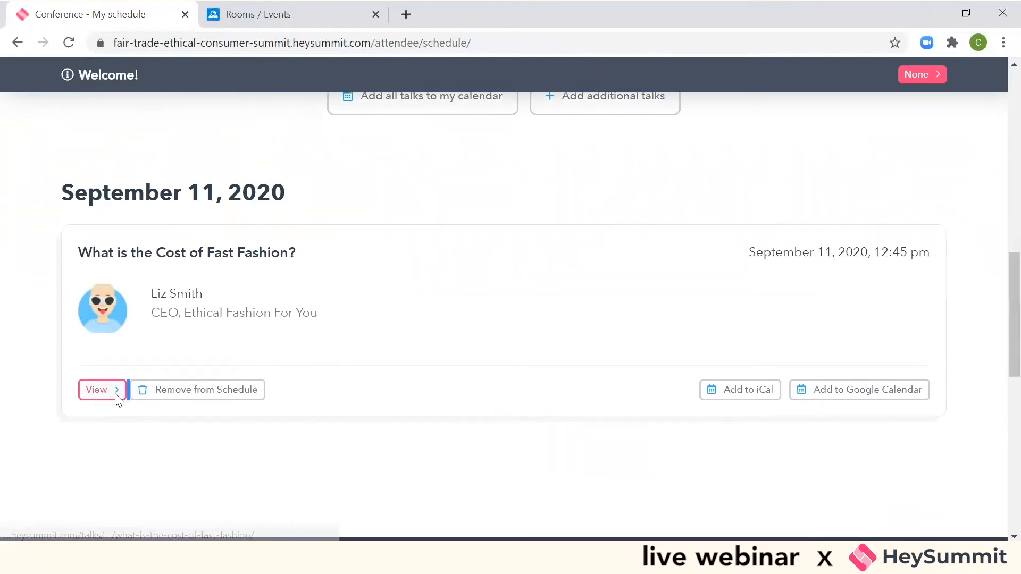
click(115, 392)
drag(996, 144, 999, 209)
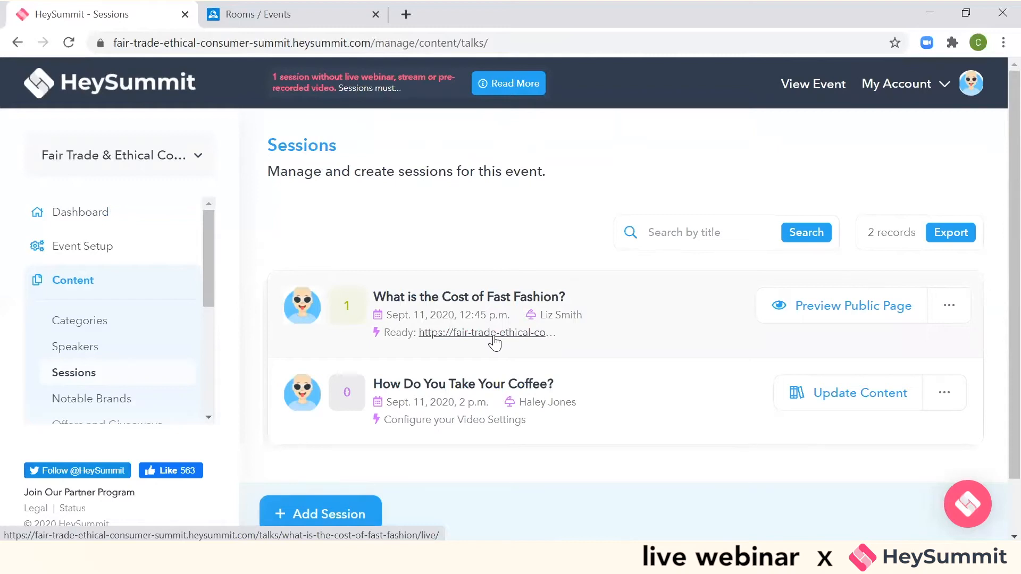
- Open the Fast Fashion talk's live room link from the session list, and return to the list
click(493, 336)
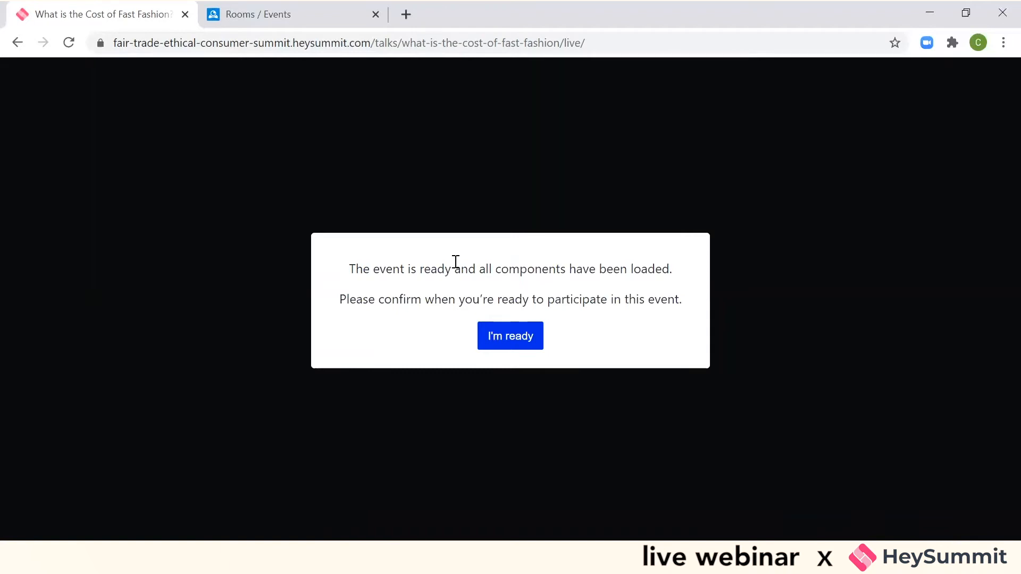
click(17, 43)
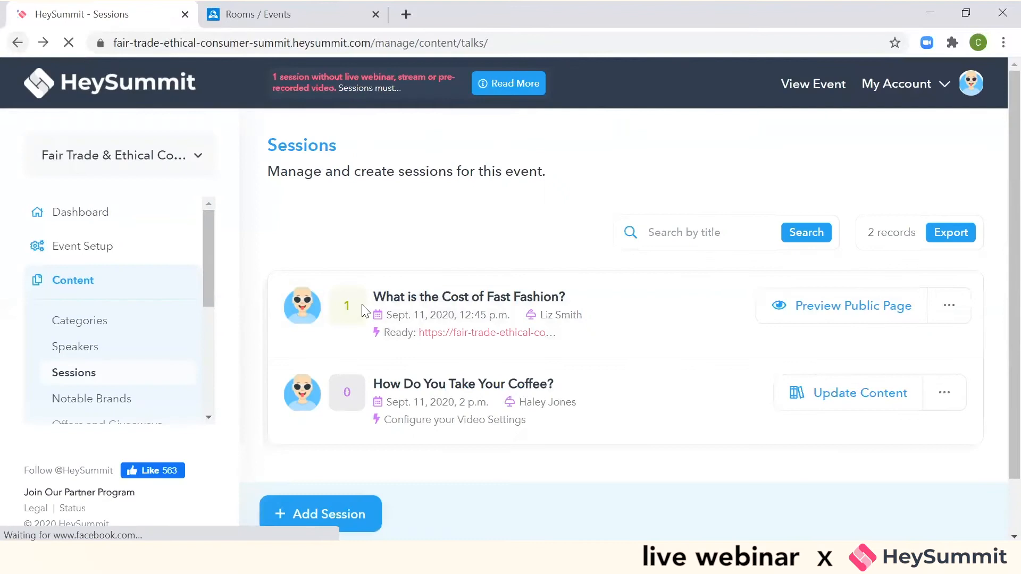
- Open the speaker dashboard of the Fast Fashion talk's speaker and find the talk under My Sessions
click(112, 357)
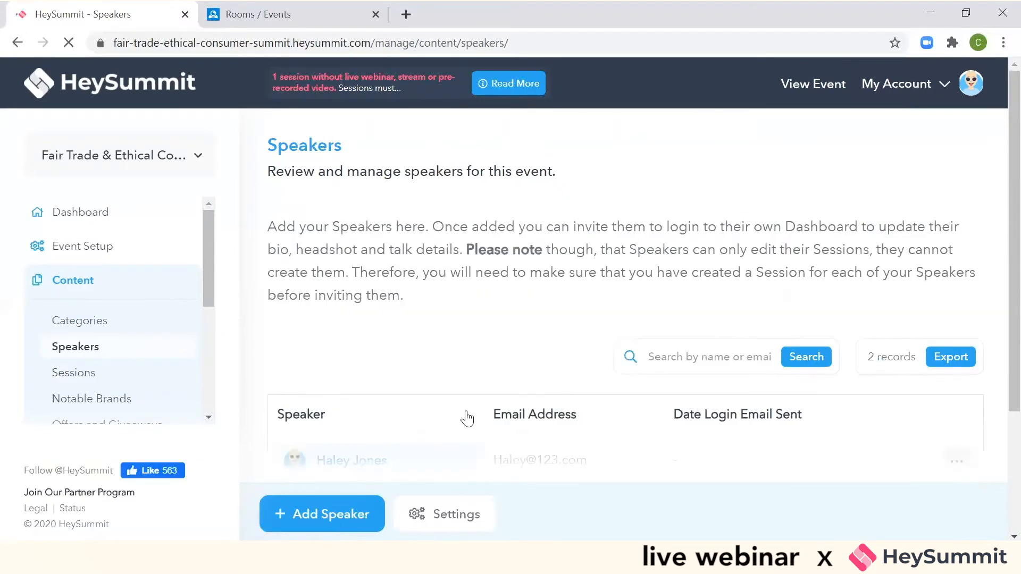
scroll(996, 202, down, 3)
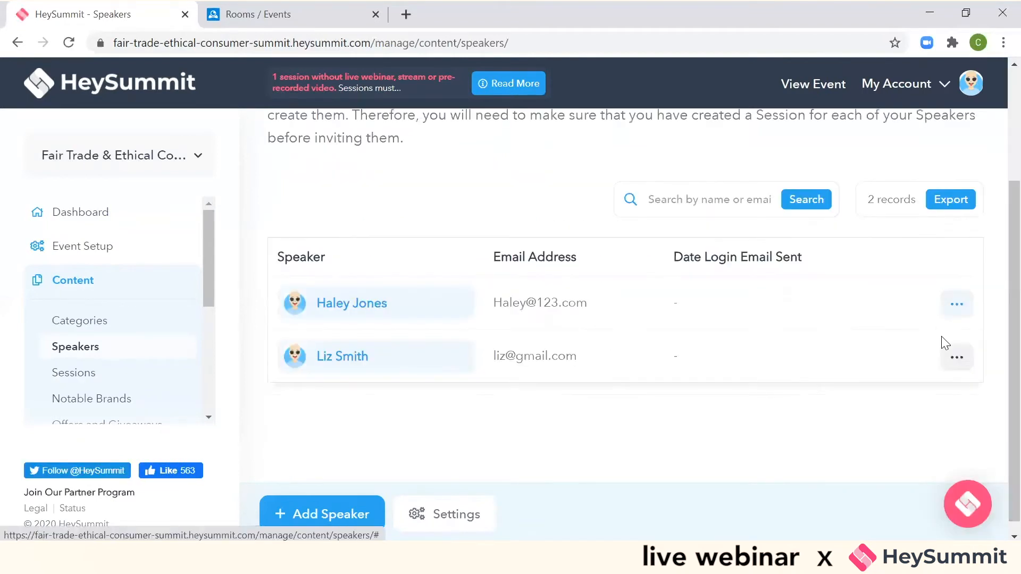
click(955, 361)
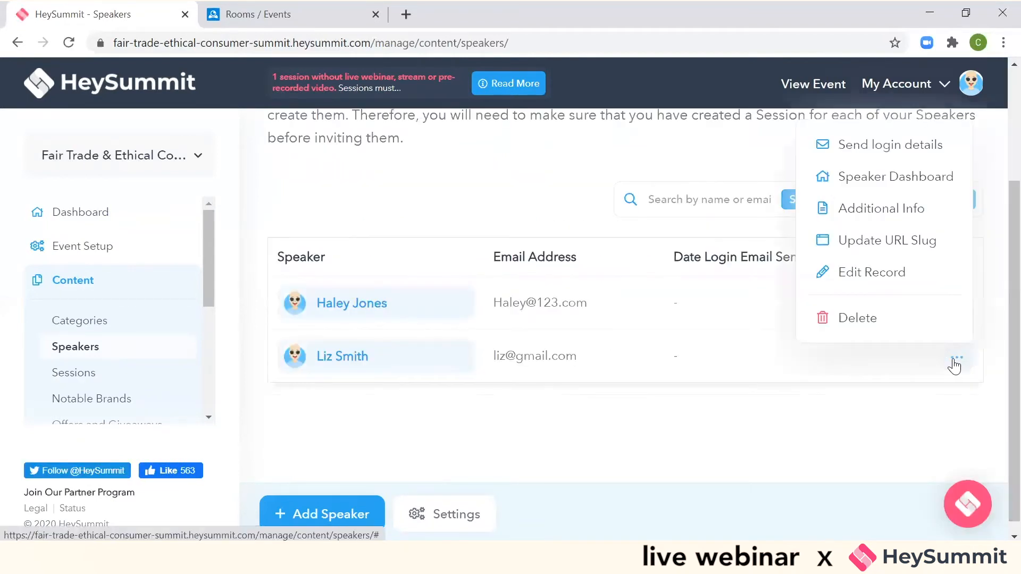
click(938, 185)
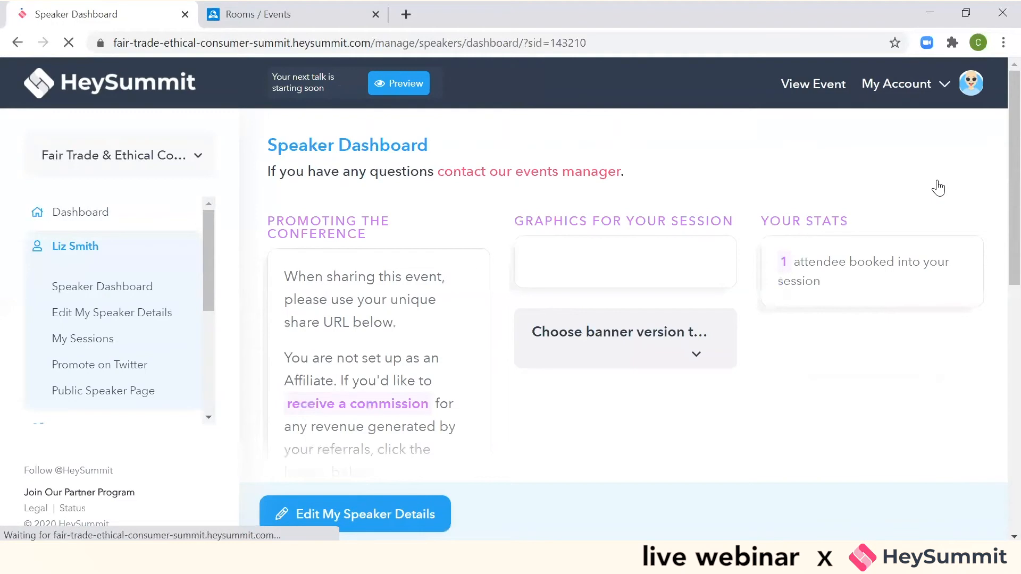
scroll(997, 346, down, 7)
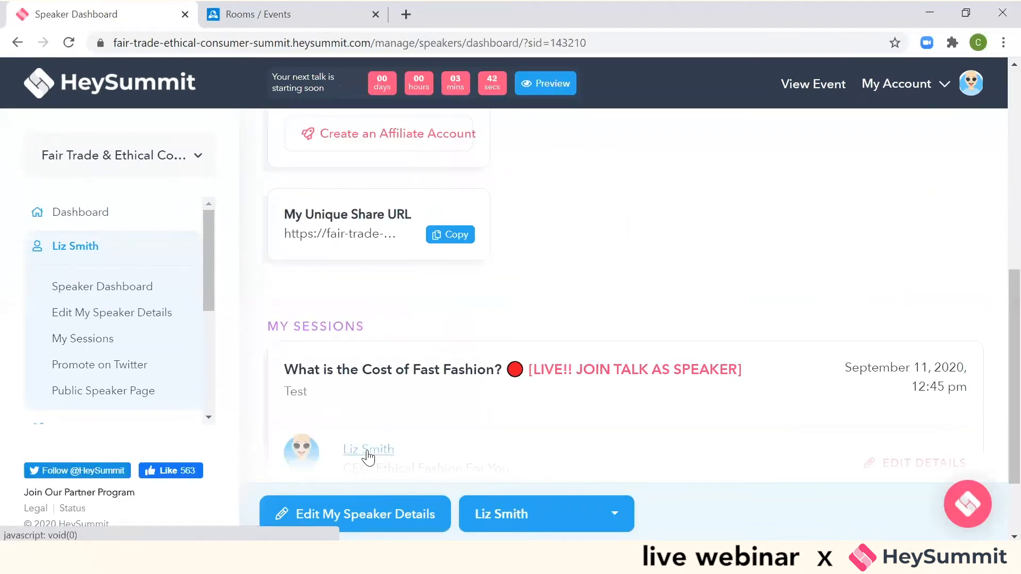
scroll(995, 341, down, 2)
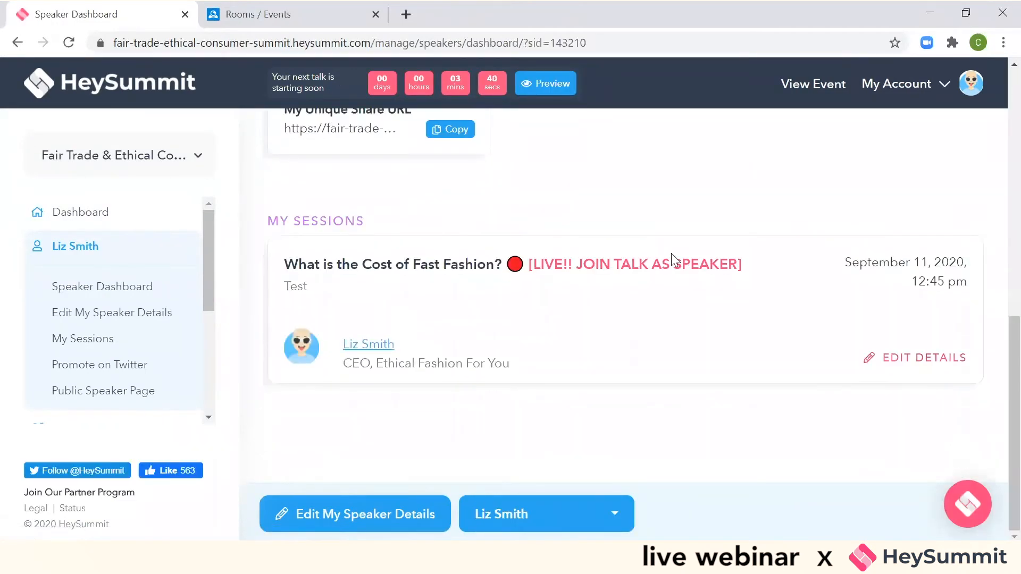
- Join the Fast Fashion talk as speaker and confirm being ready to participate in the live room
click(625, 271)
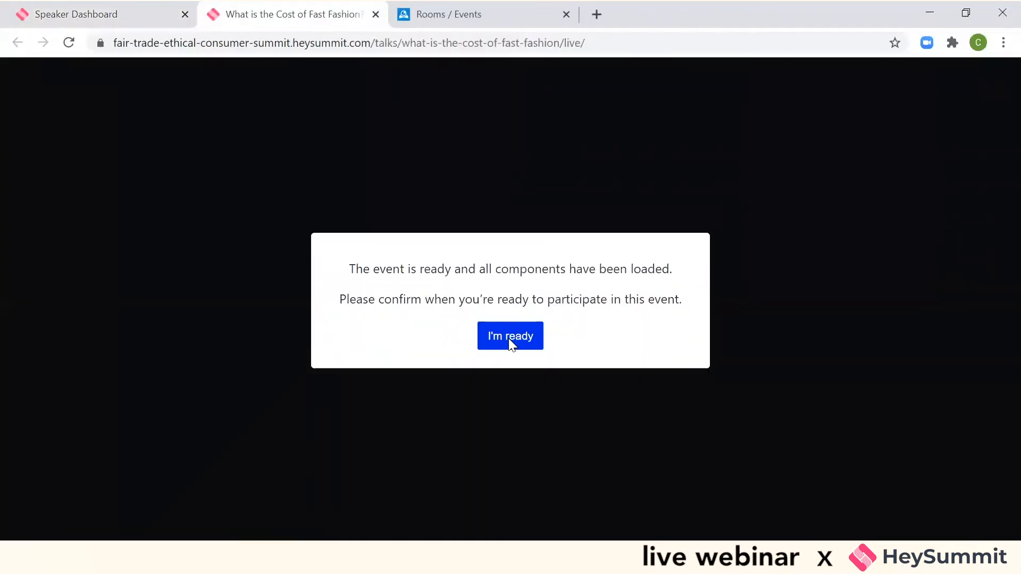
click(511, 341)
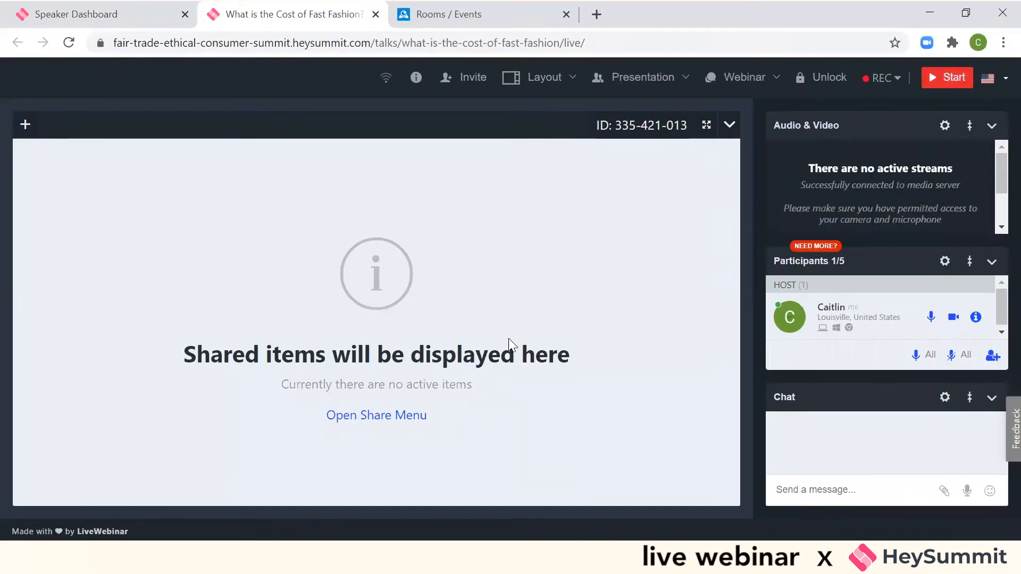
click(998, 332)
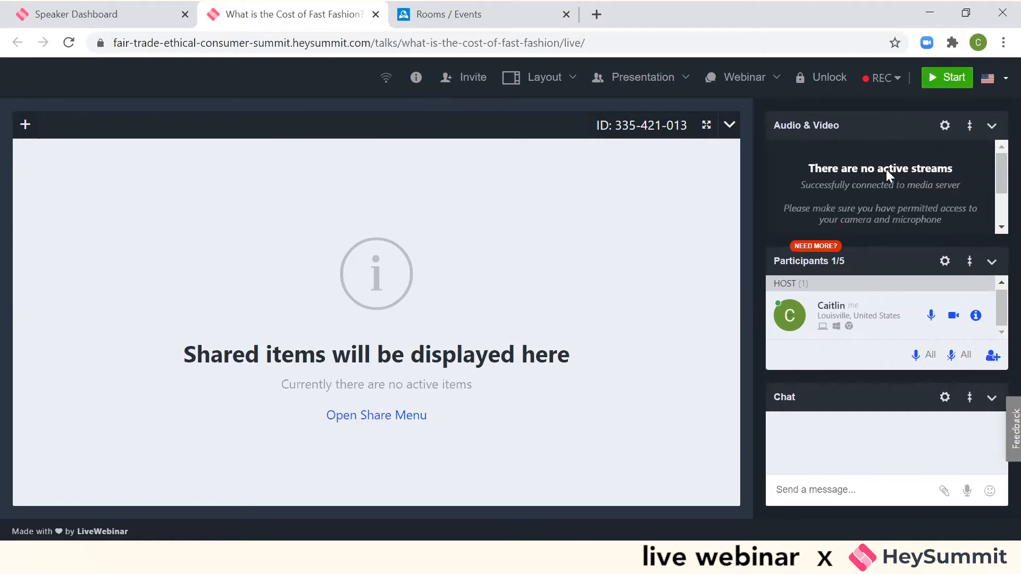
- Share a Whiteboard in the room and switch the room to the Meeting Interface Template
click(375, 420)
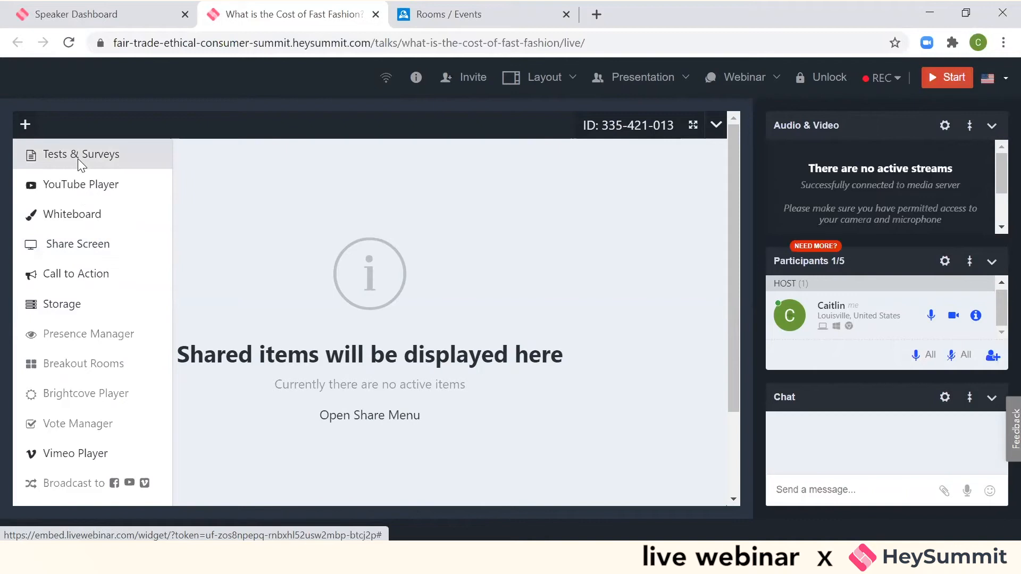
click(122, 214)
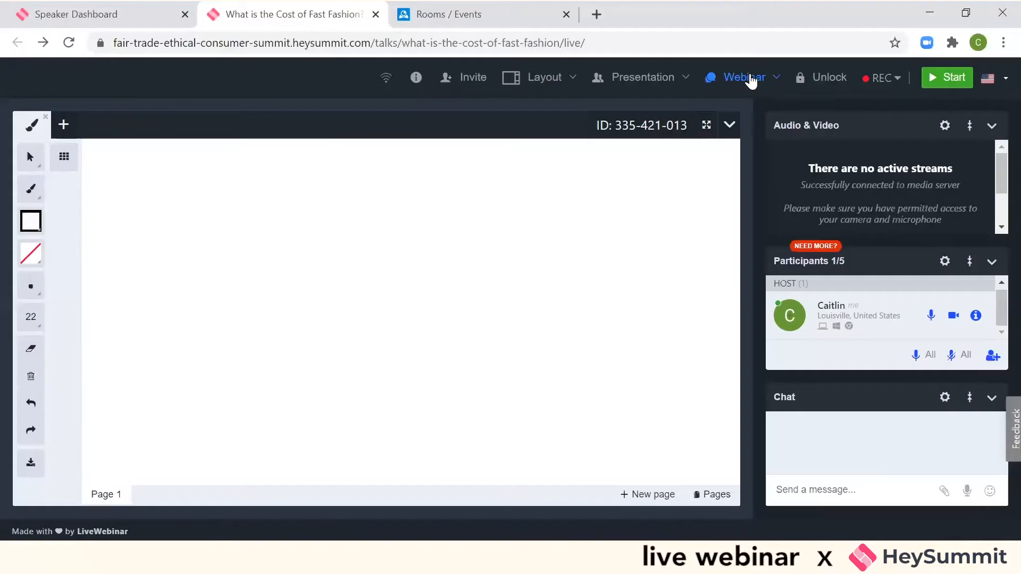
click(750, 79)
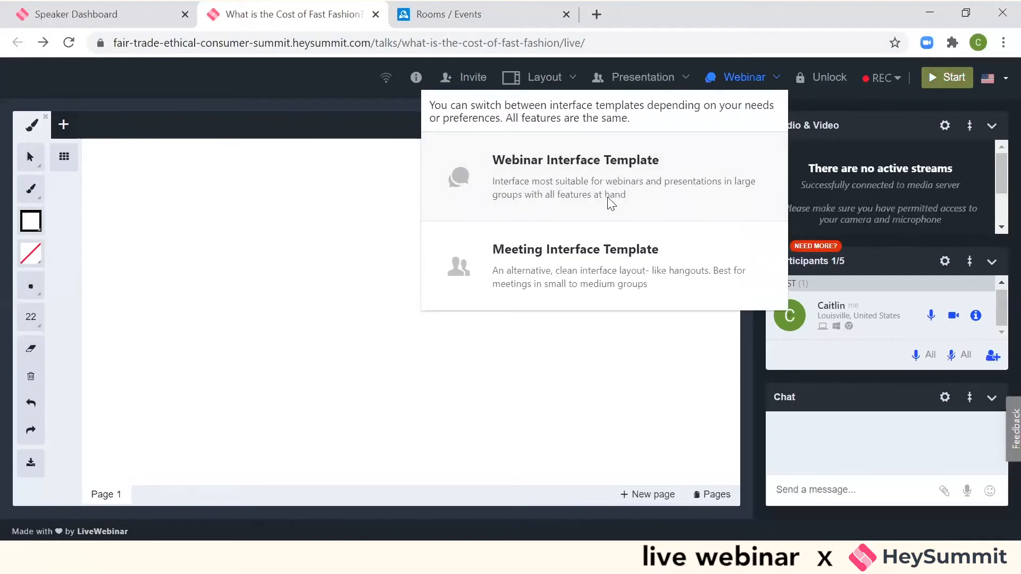
click(607, 277)
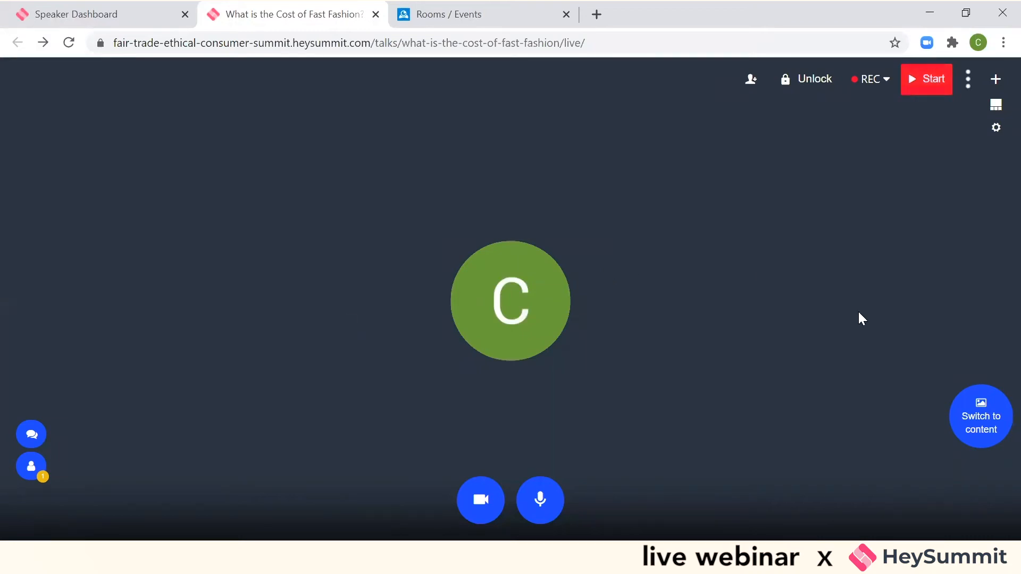
- View the shared content, return to the audio and video view, and try to turn on the camera
click(976, 409)
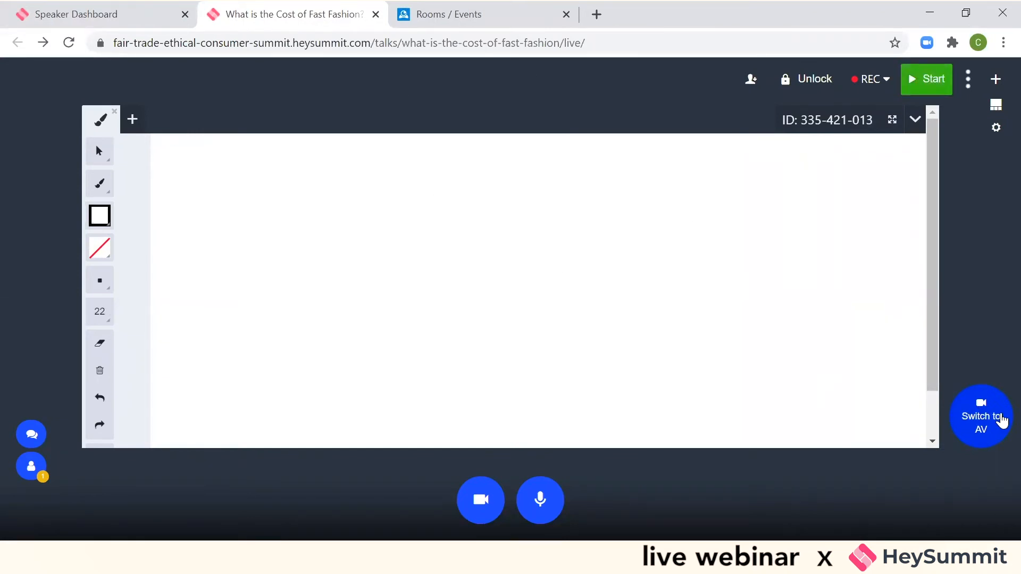
click(998, 418)
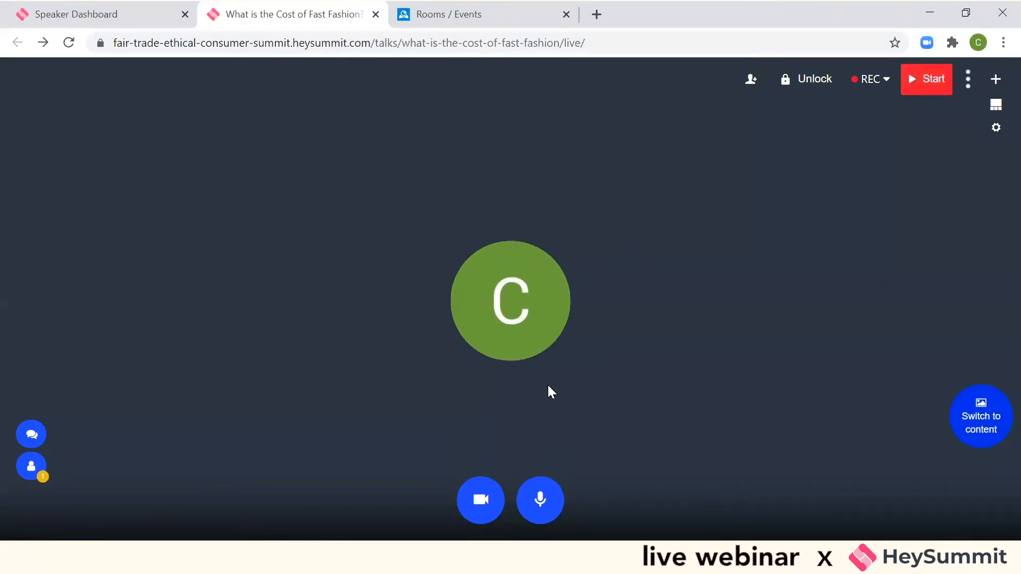
click(481, 504)
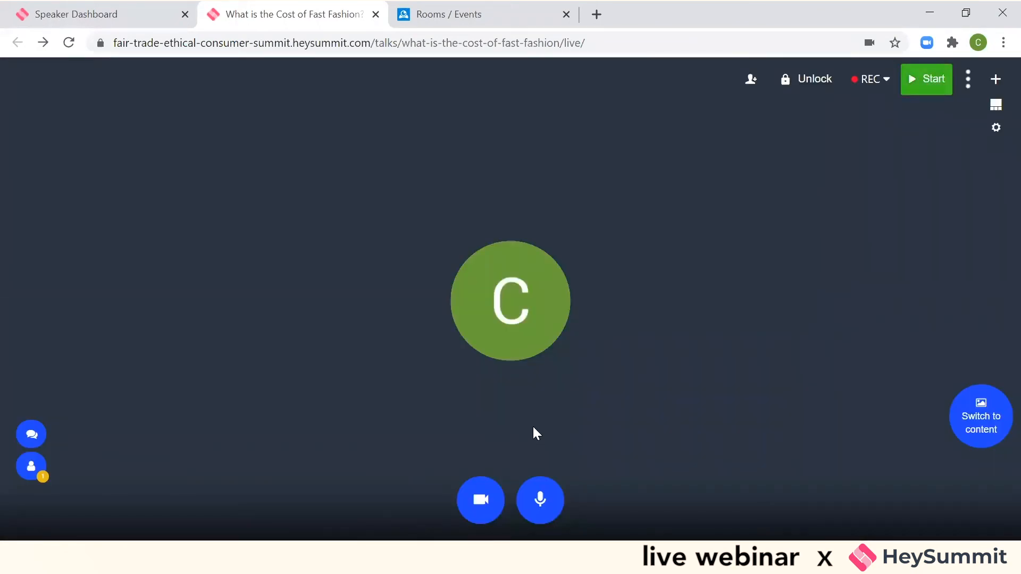
- Change the room's session mode to Presentation so that only presenters are allowed to talk
click(967, 79)
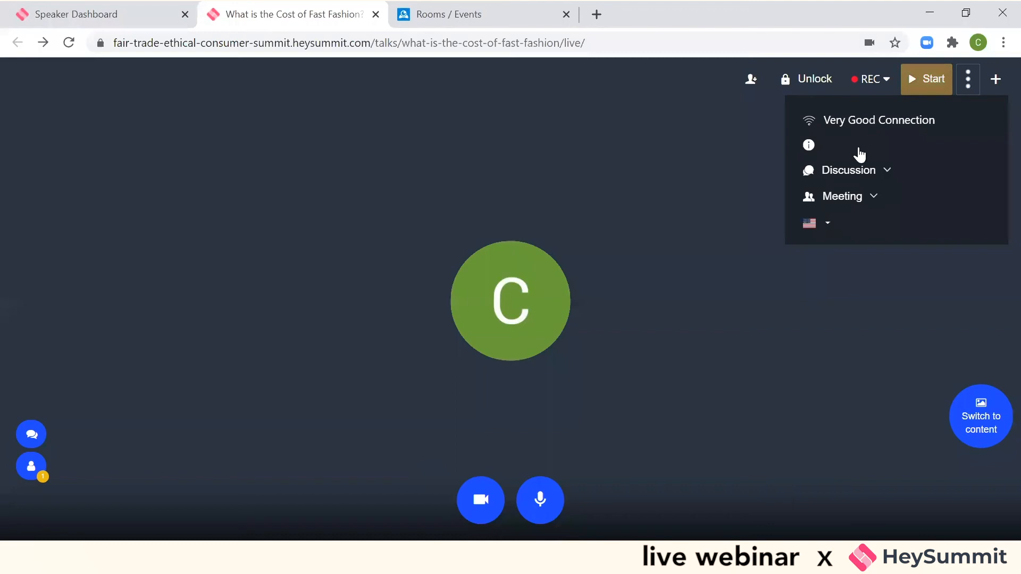
click(853, 178)
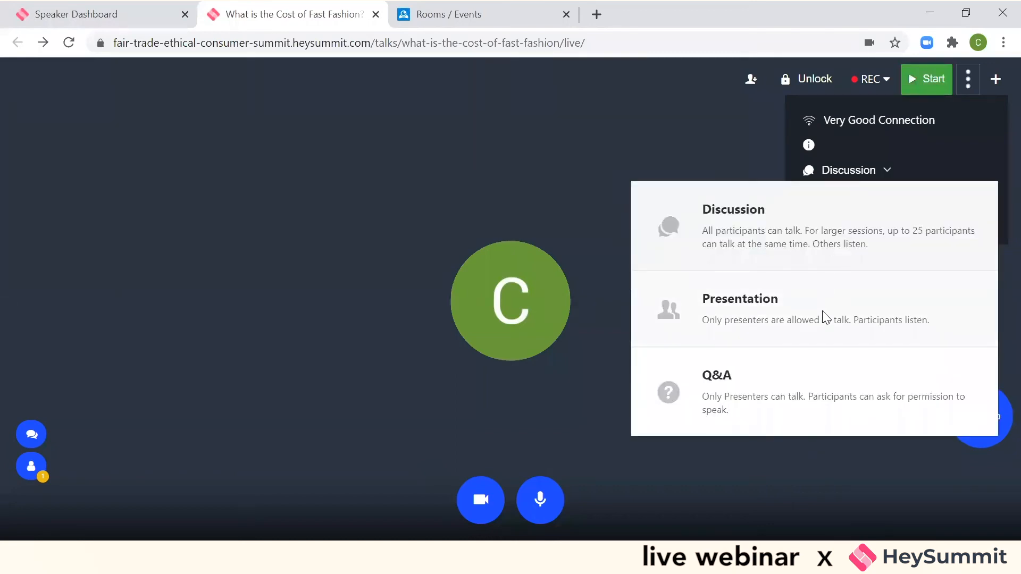
click(826, 318)
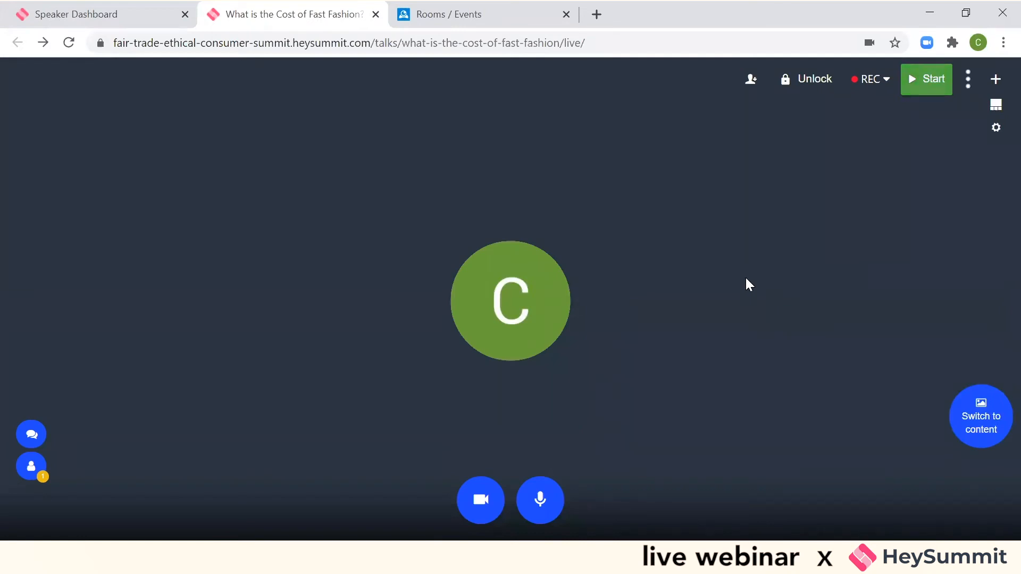
- Review the available recording layouts and dismiss them without starting the recorder
click(877, 83)
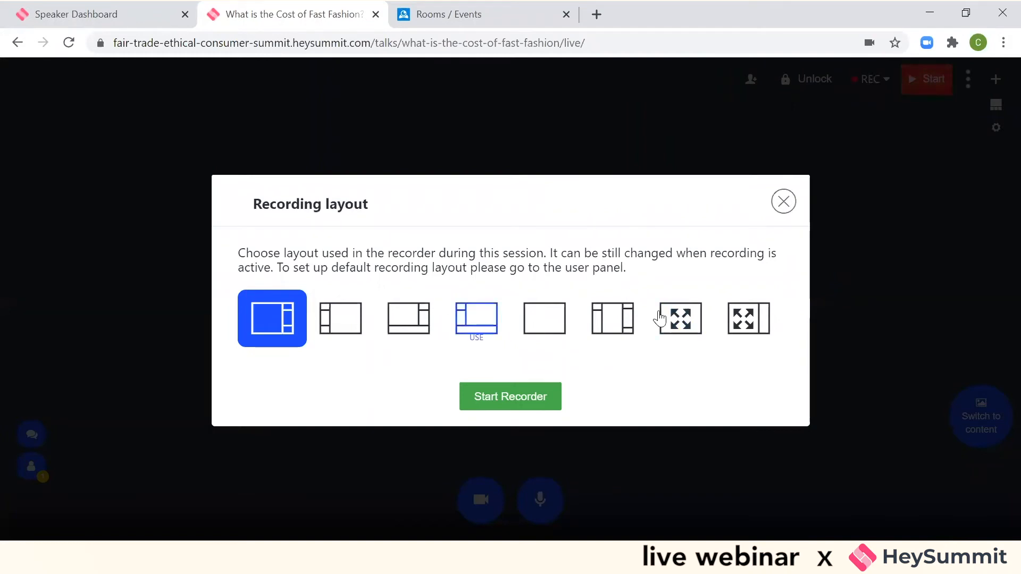
click(783, 201)
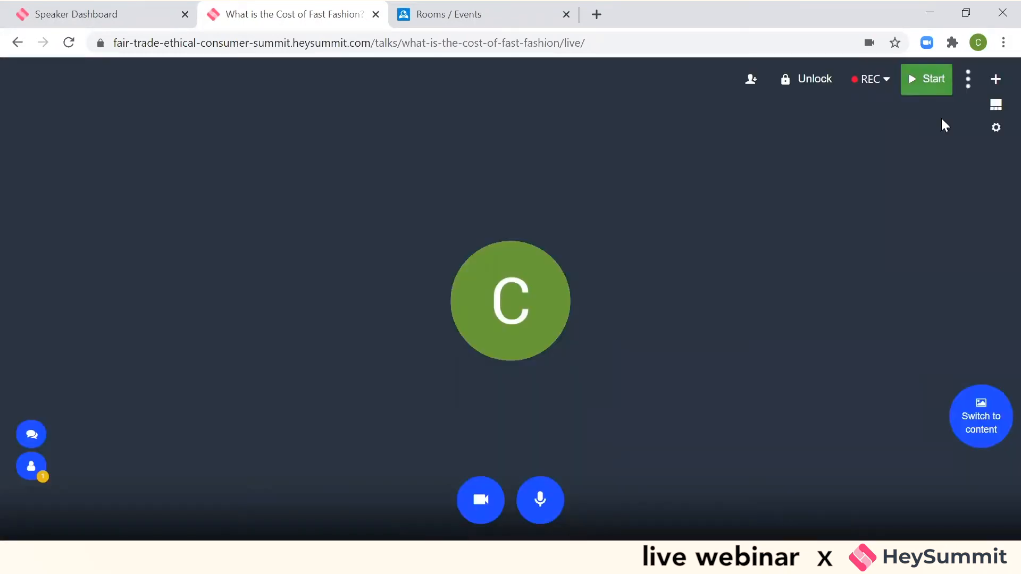
- Switch the room to the Webinar Interface Template
click(968, 80)
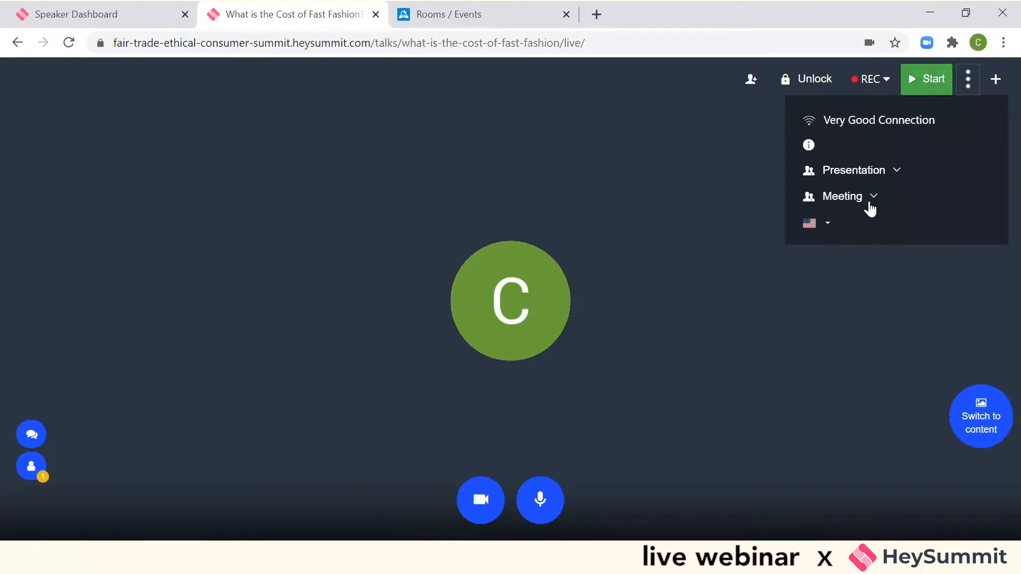
click(867, 197)
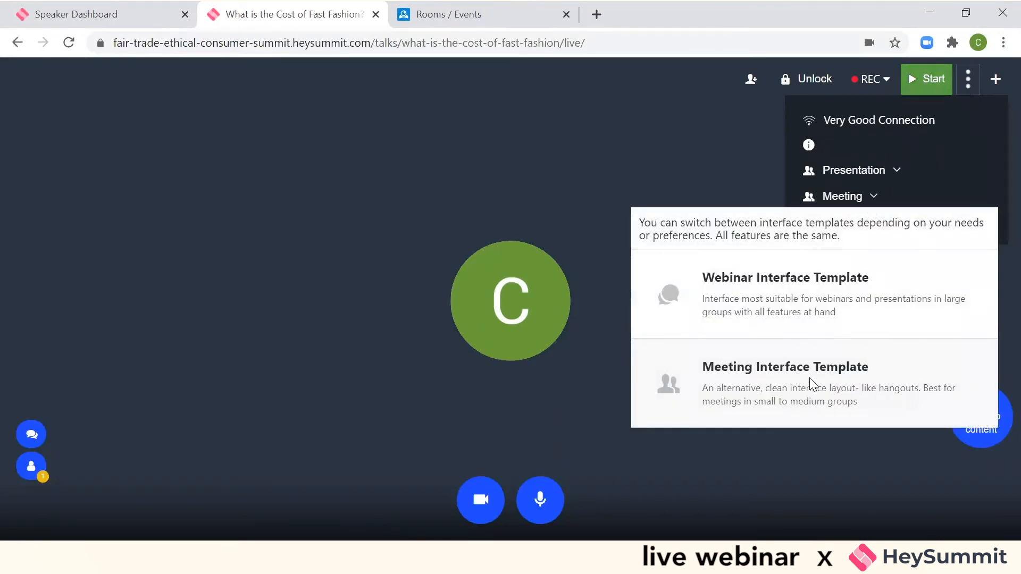
click(794, 301)
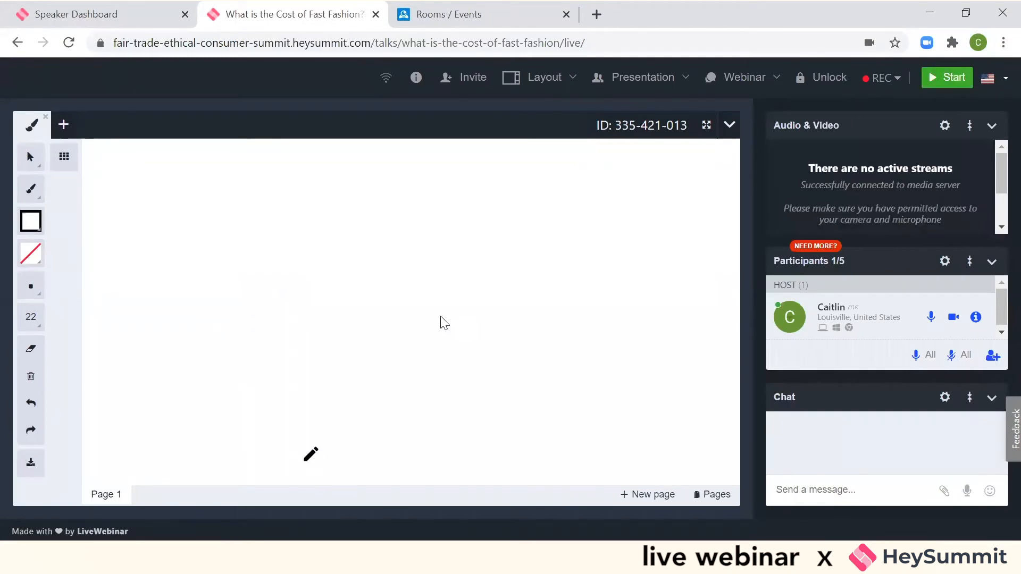
- Close the shared whiteboard and review the content types available for sharing
click(730, 124)
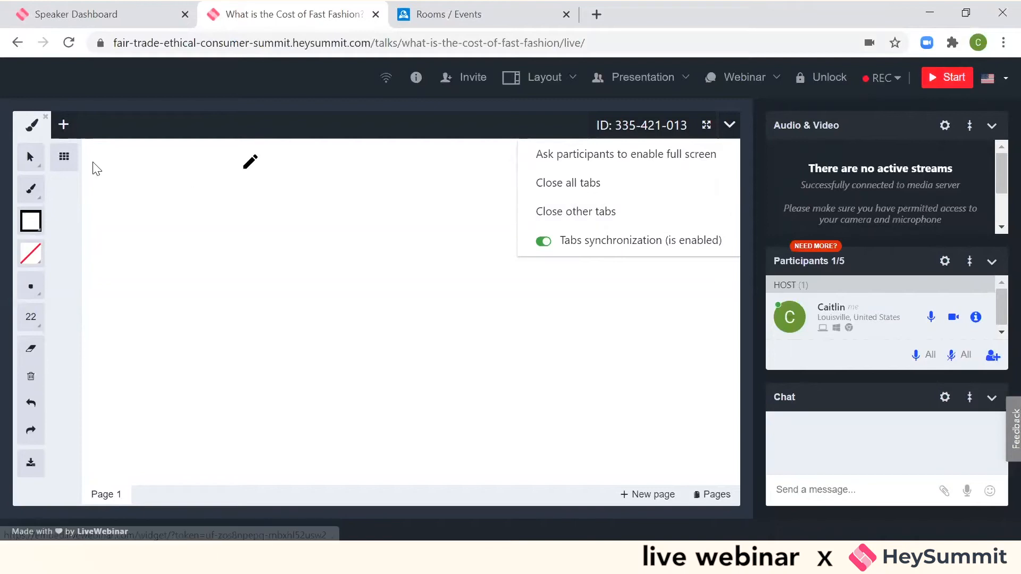
click(46, 118)
click(45, 119)
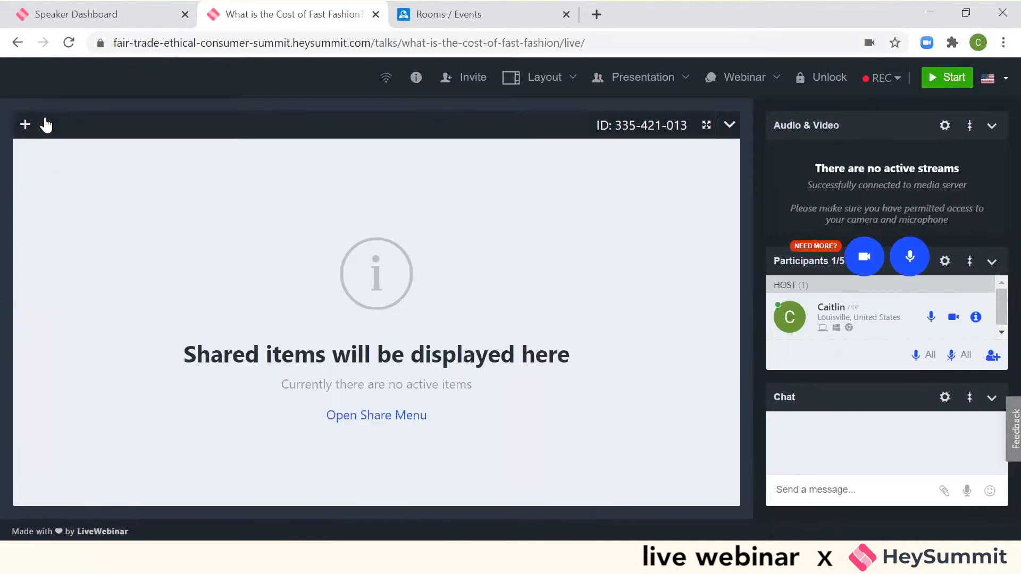
click(412, 420)
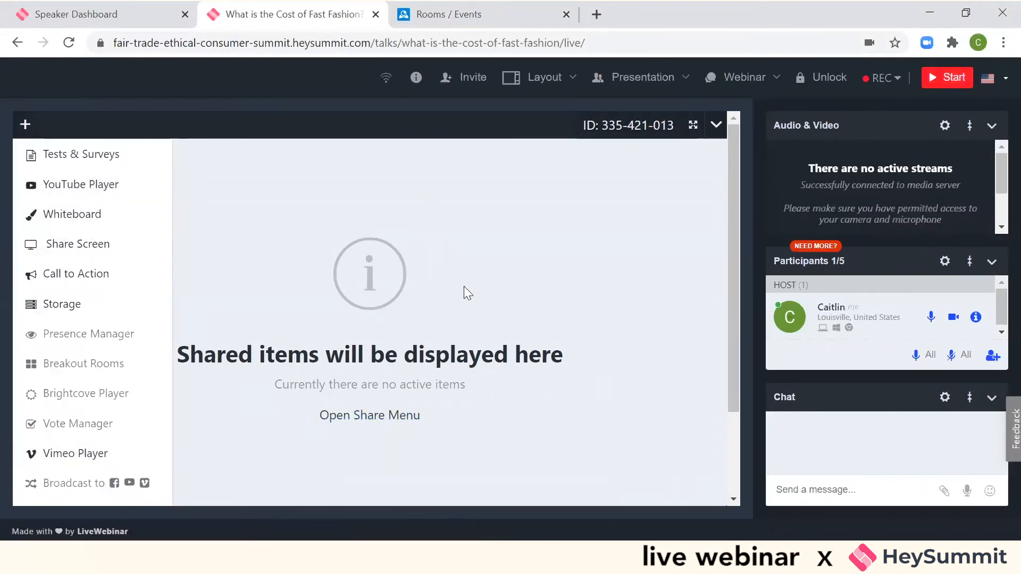
click(669, 485)
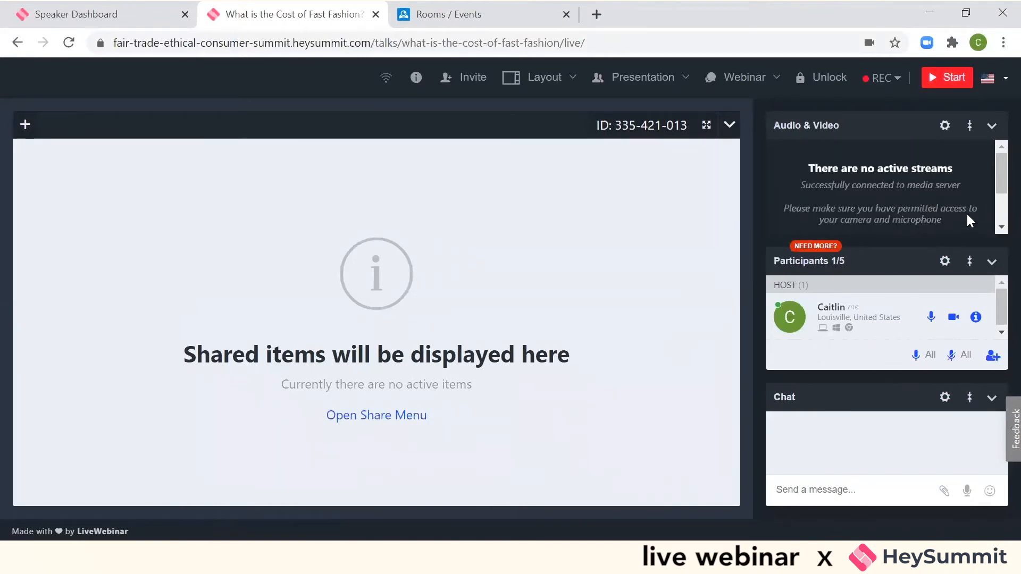
- Expand the audio and video feed into the room's main content area with Expand Video
click(945, 128)
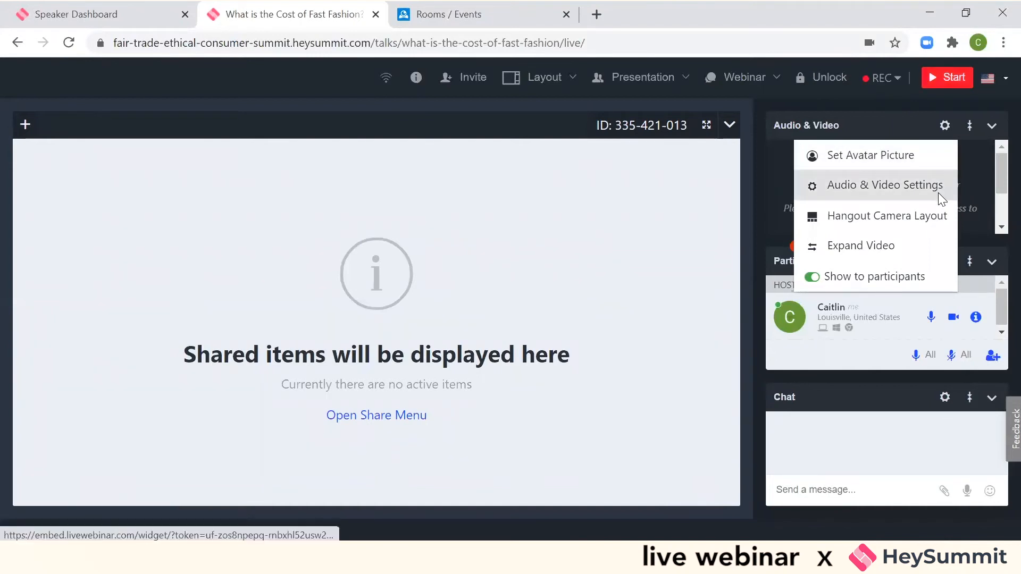
click(921, 222)
click(893, 244)
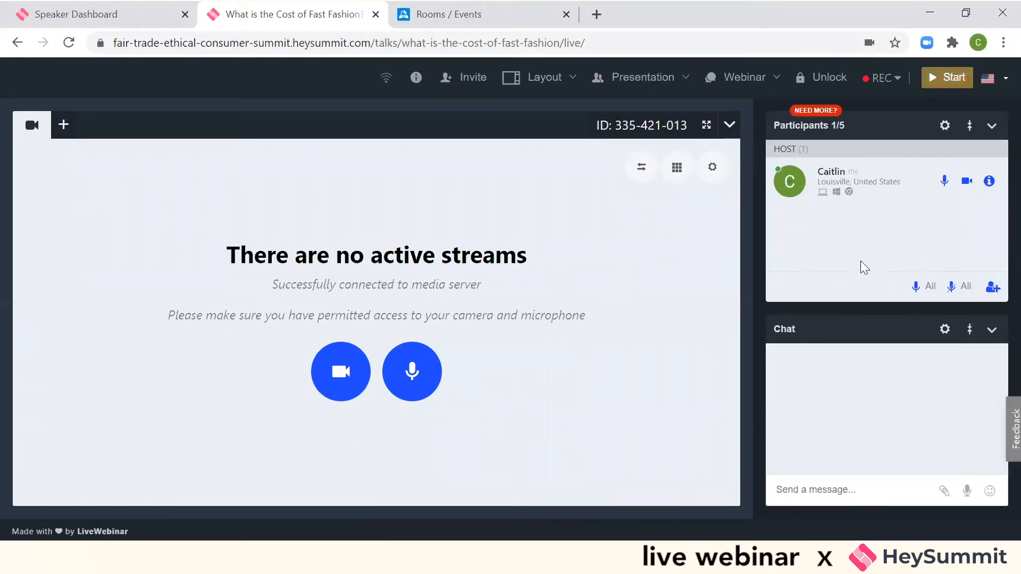
- Review the participants options, reload the live room page, and confirm being ready to participate again
click(945, 125)
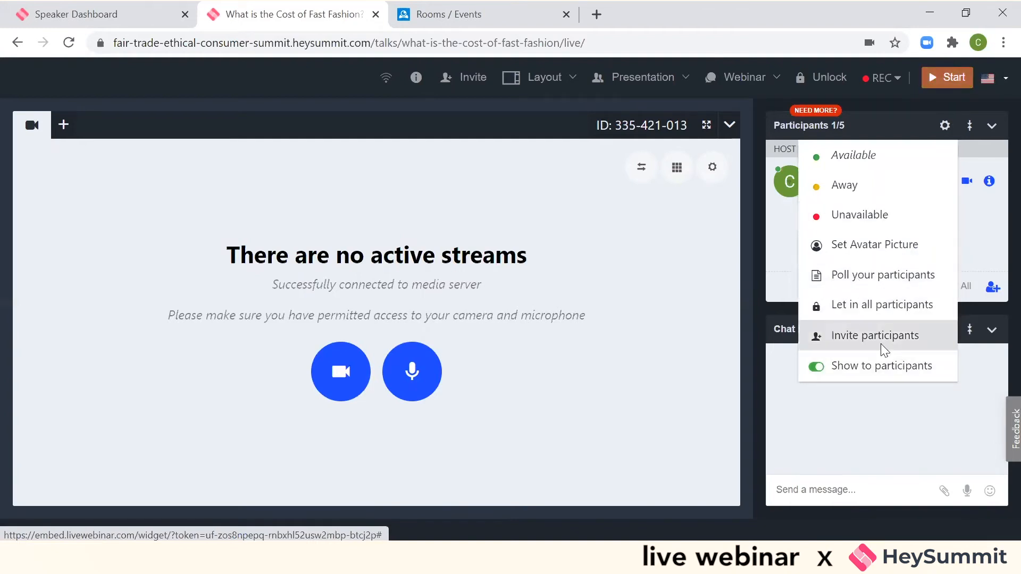
click(70, 43)
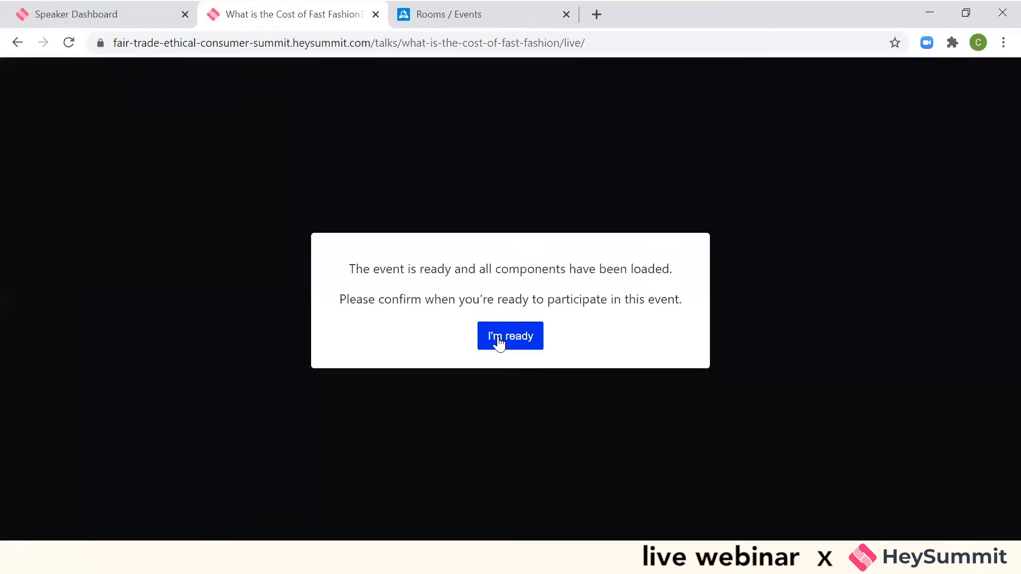
click(499, 342)
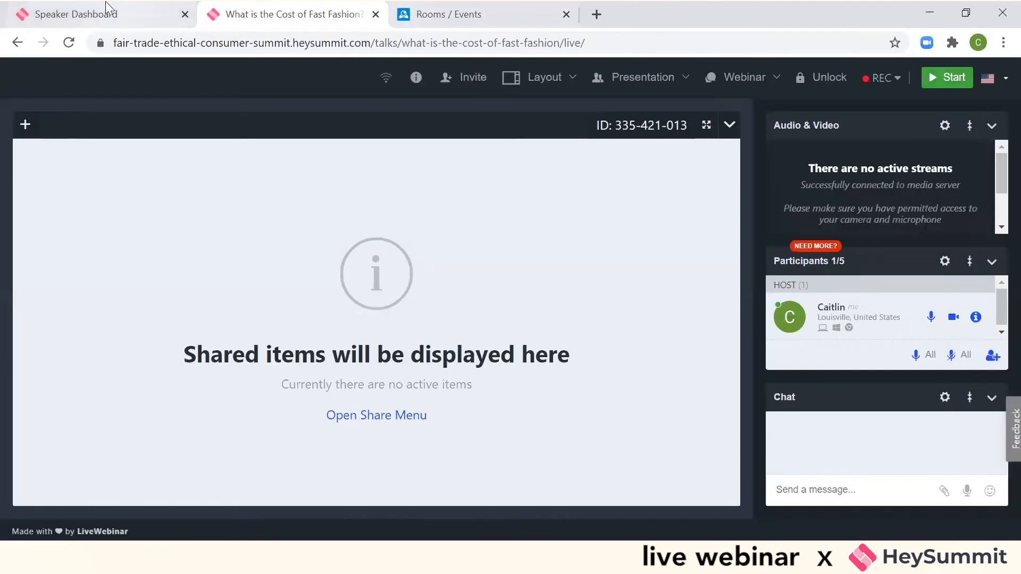
- Join the "What is the Cost of Fast Fashion?" talk as speaker, and also enter it as an attendee, confirming being ready to participate
click(90, 11)
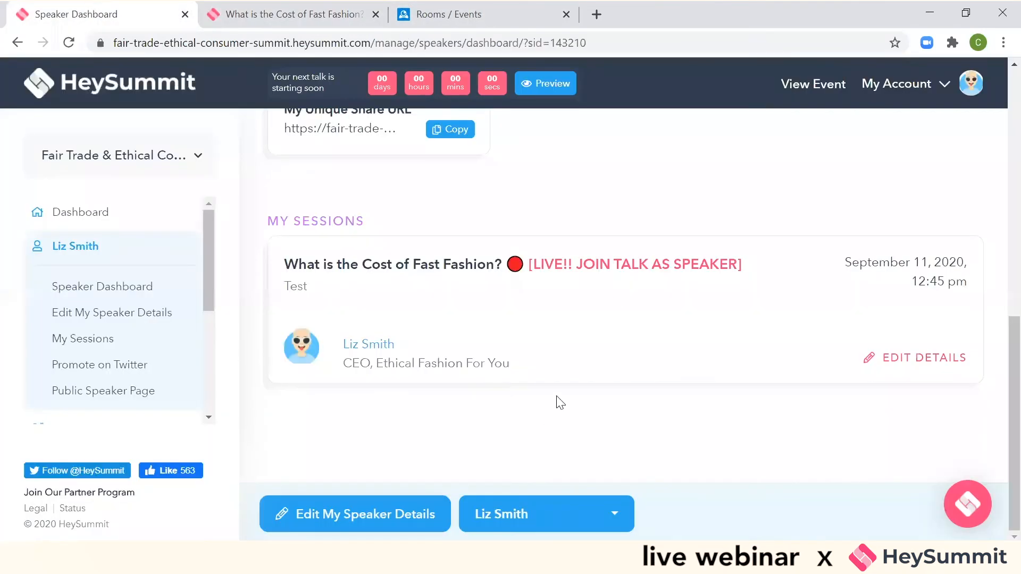
click(694, 270)
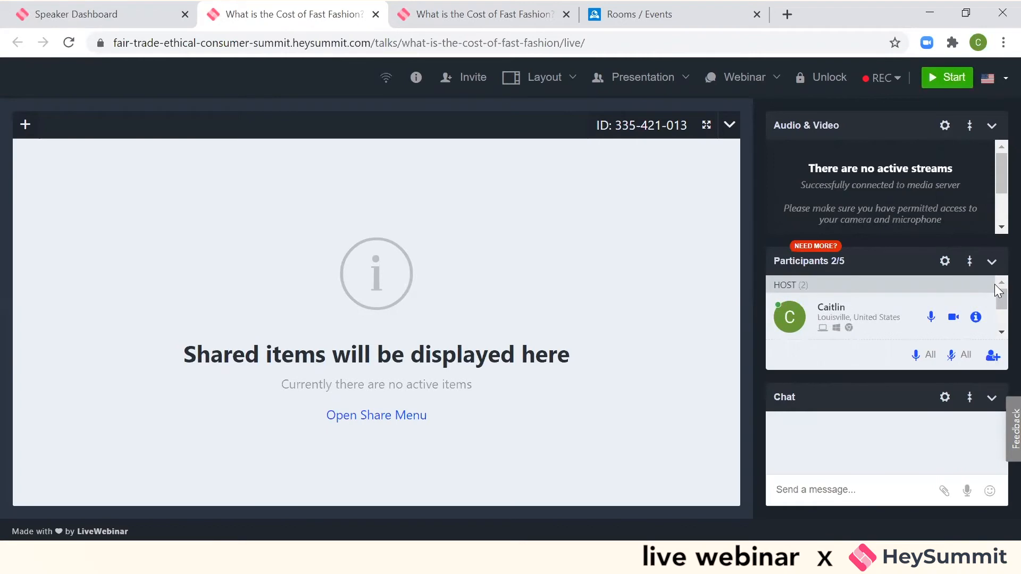
click(84, 6)
click(816, 92)
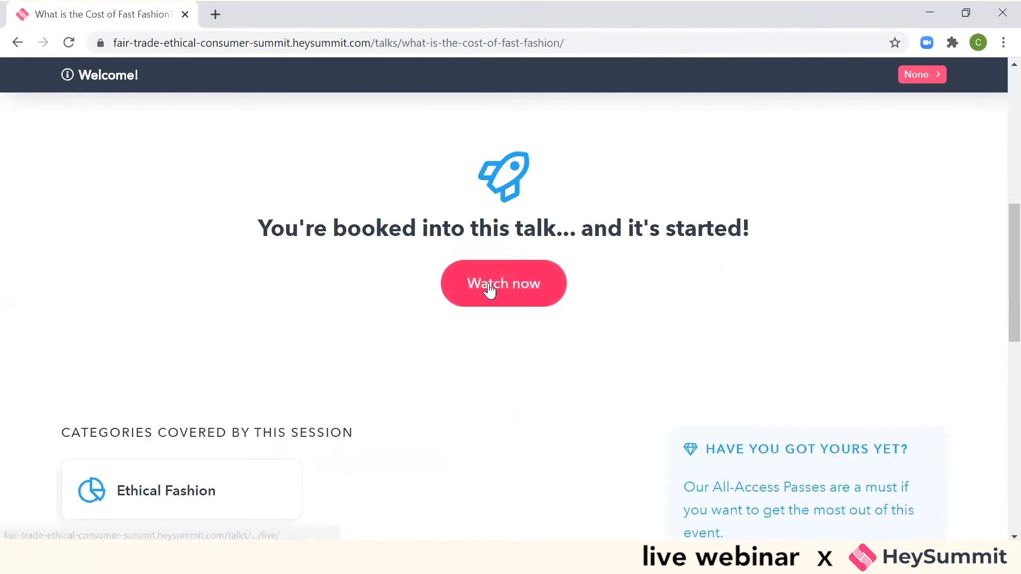
click(488, 287)
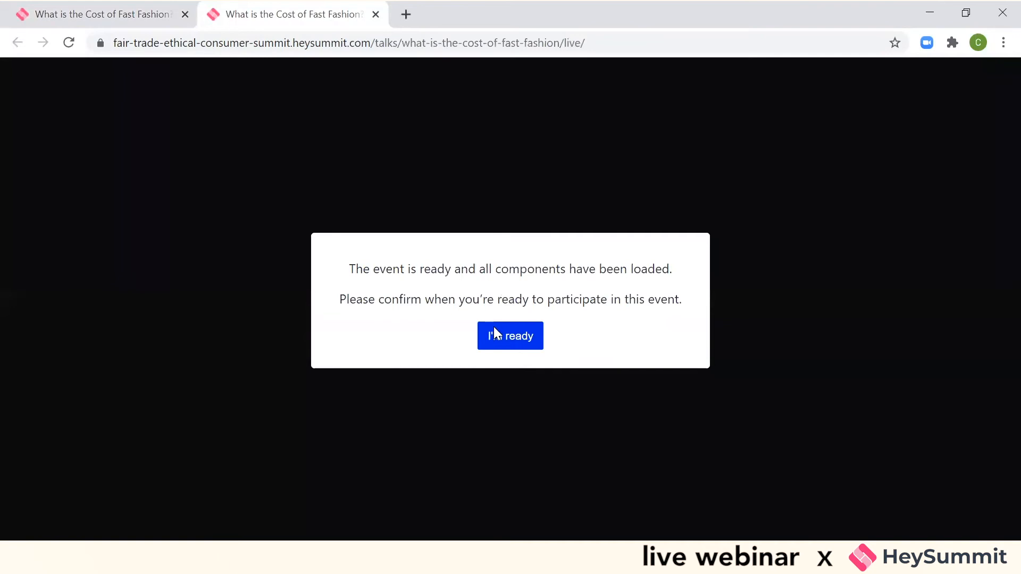
click(493, 333)
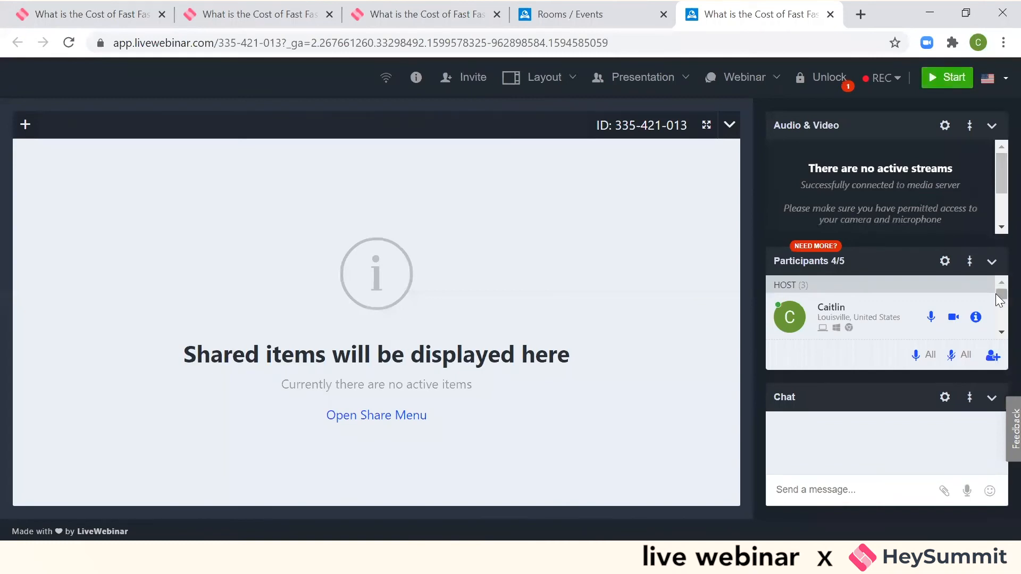
- Check the attendee awaiting admission in the participants list, unlock the live room, and start the session
drag(1000, 299, 999, 326)
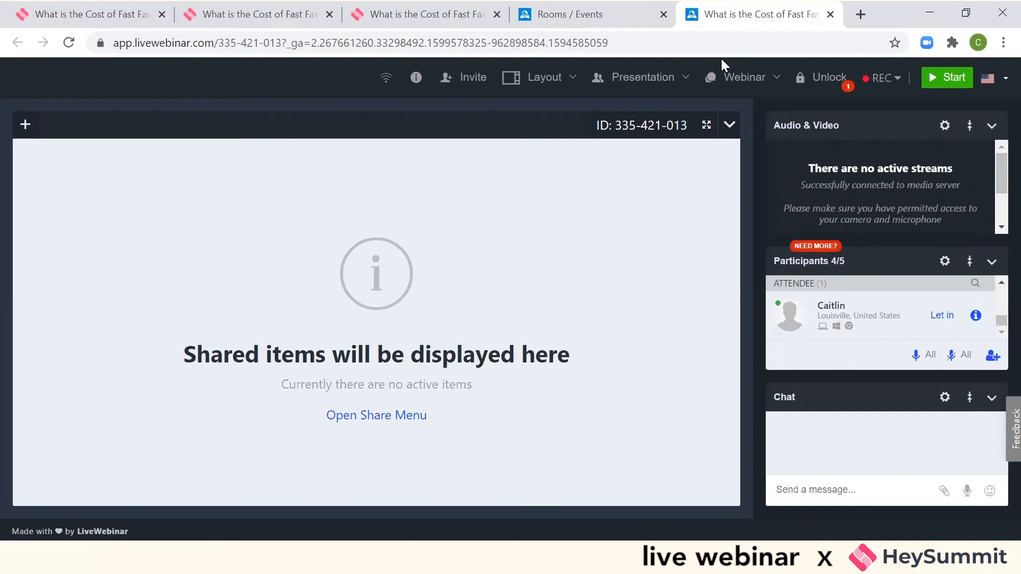
click(203, 16)
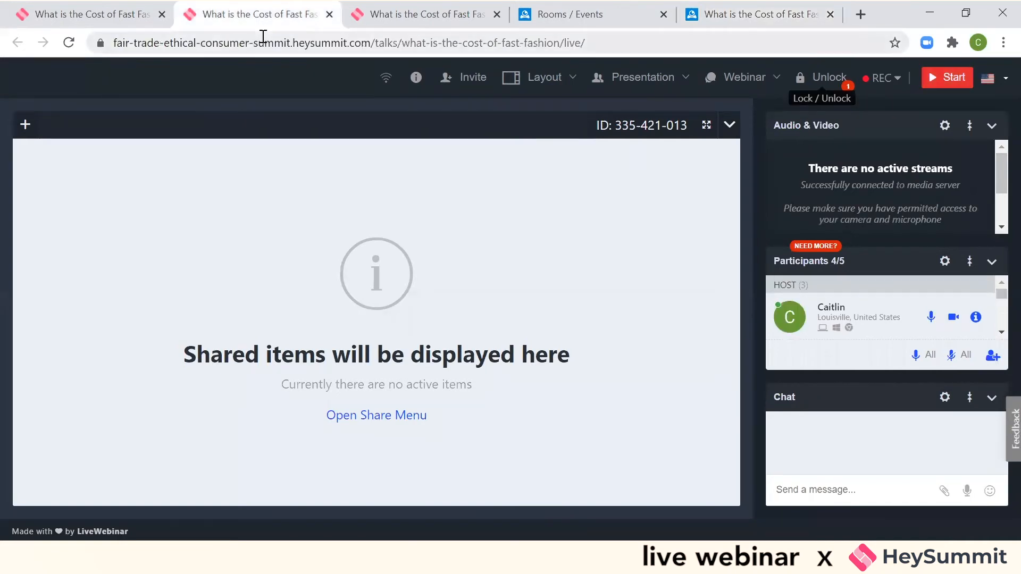
click(378, 16)
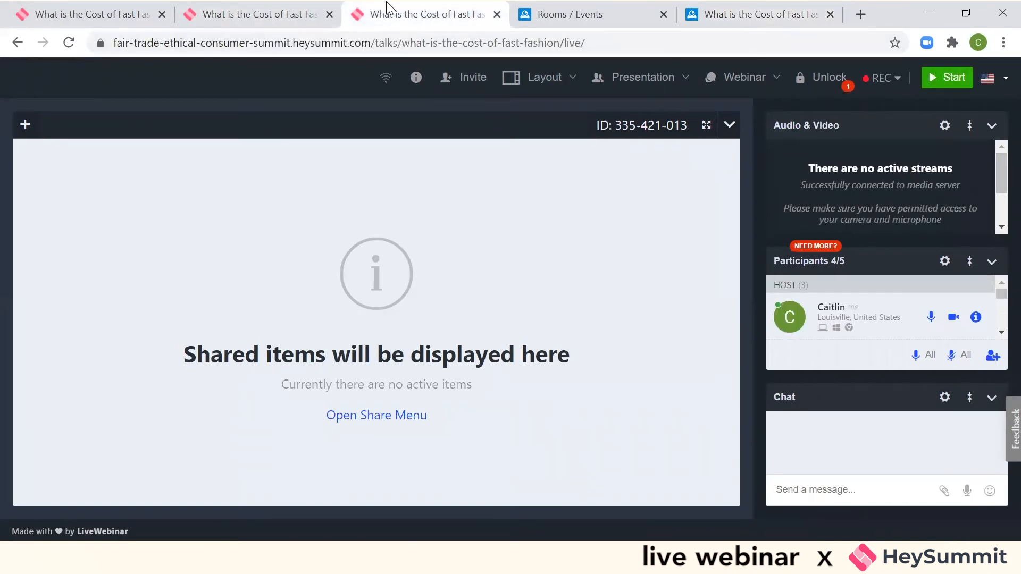
click(287, 18)
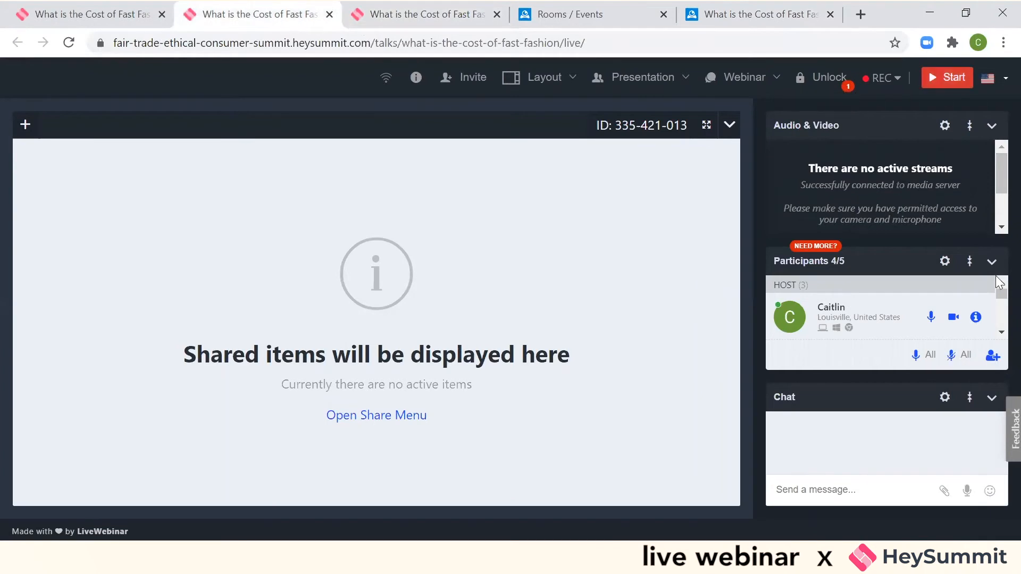
drag(1000, 304, 999, 347)
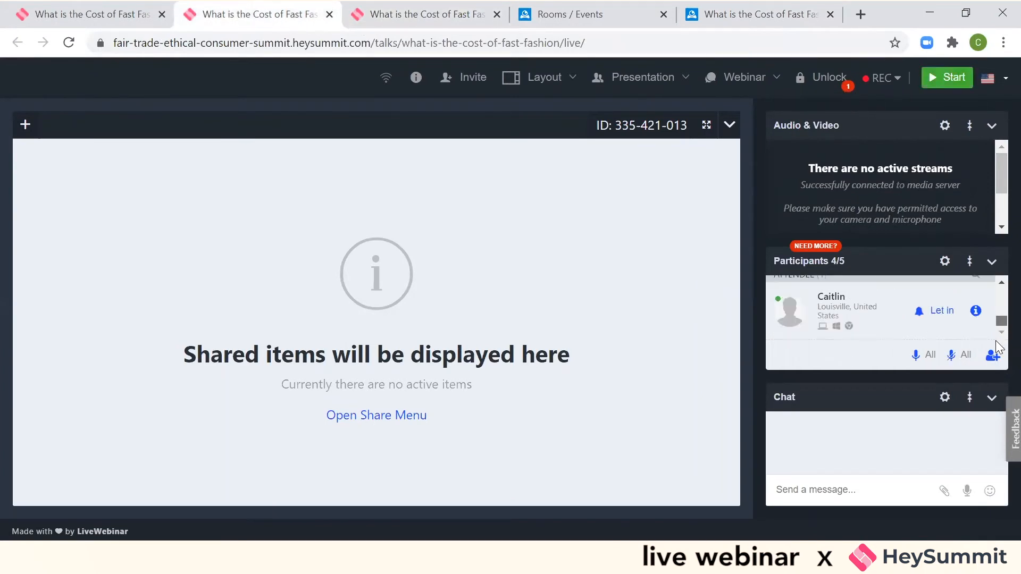
click(833, 81)
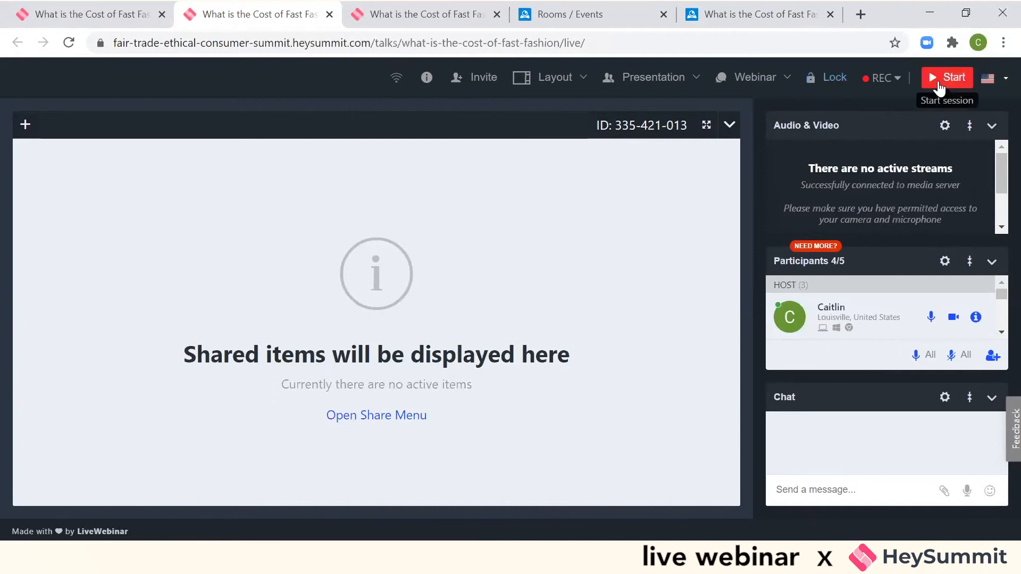
click(939, 85)
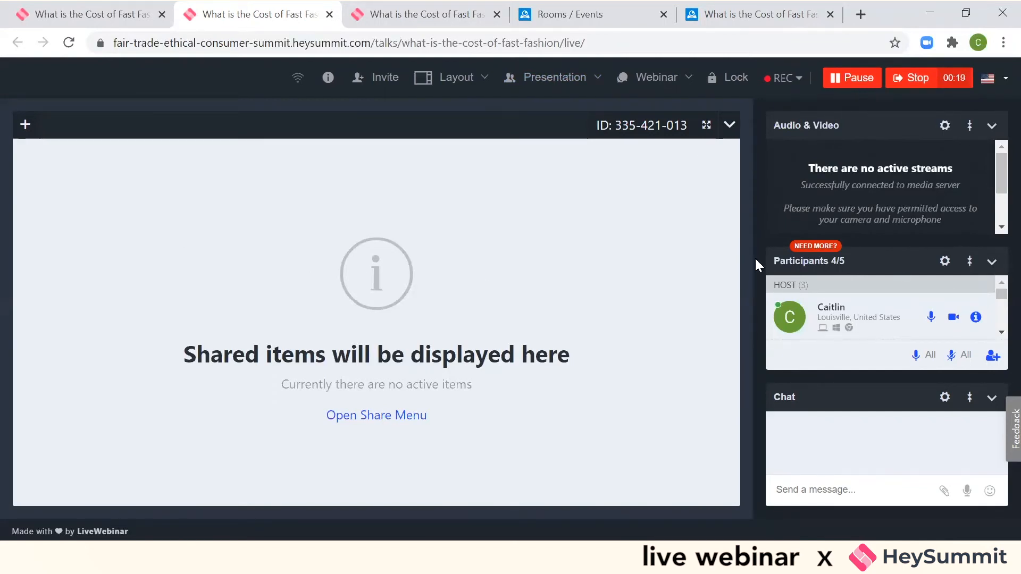
- Expand the Audio & Video section, collapse it, and expand it again
click(970, 128)
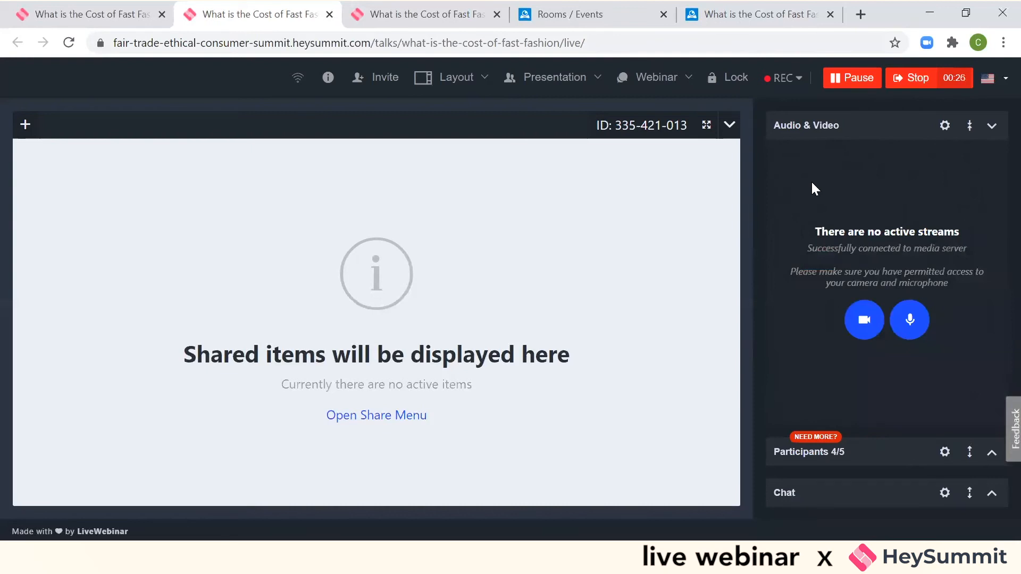
click(970, 126)
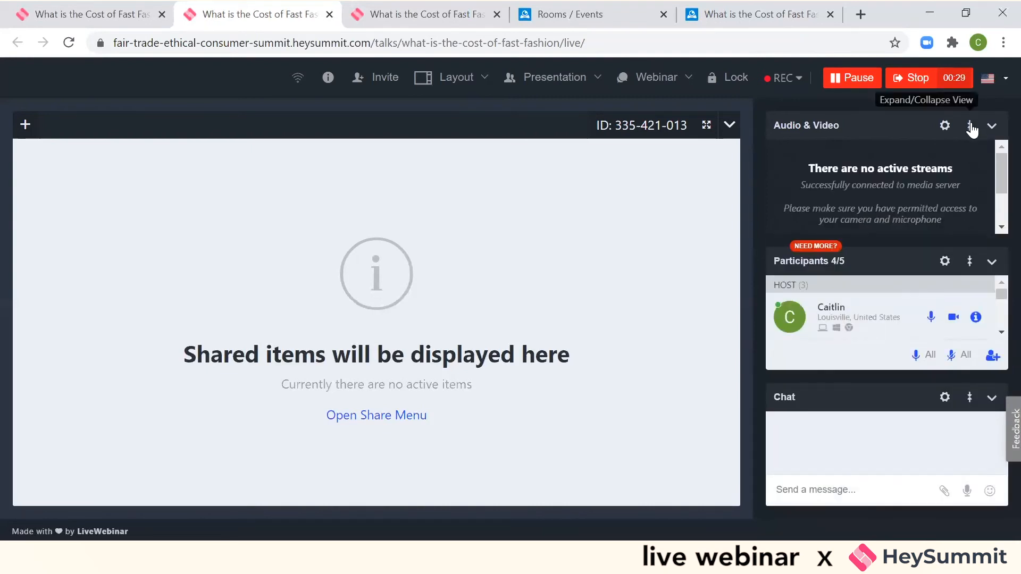
click(970, 128)
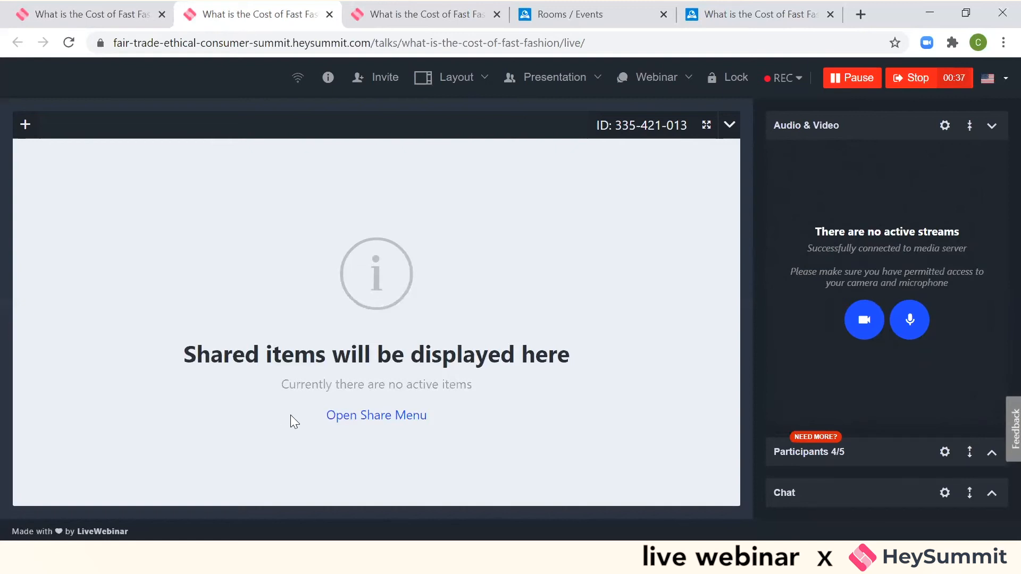
- Examine the YouTube Player and Call to Action sharing options, closing each without sharing anything
click(367, 420)
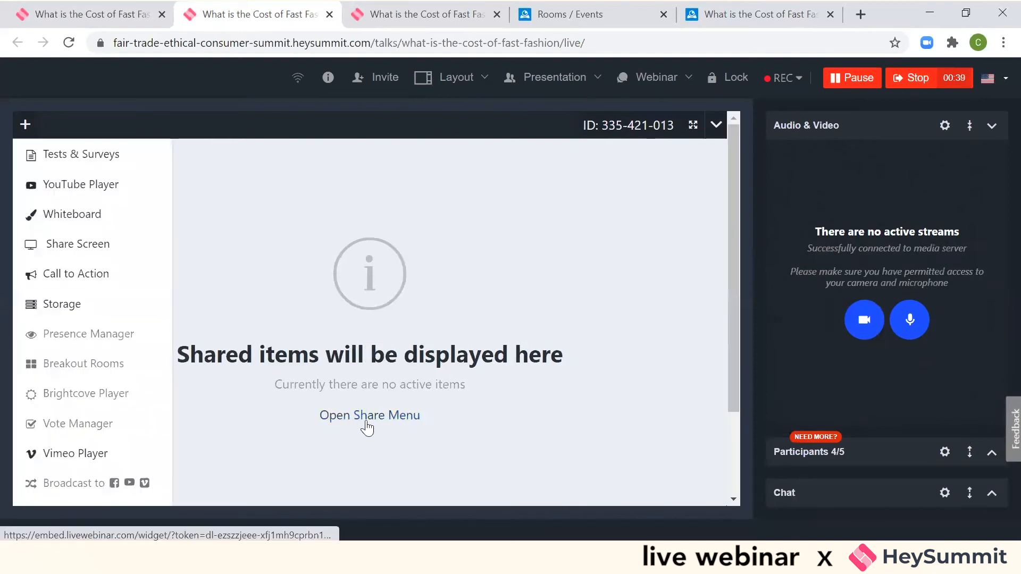
click(95, 186)
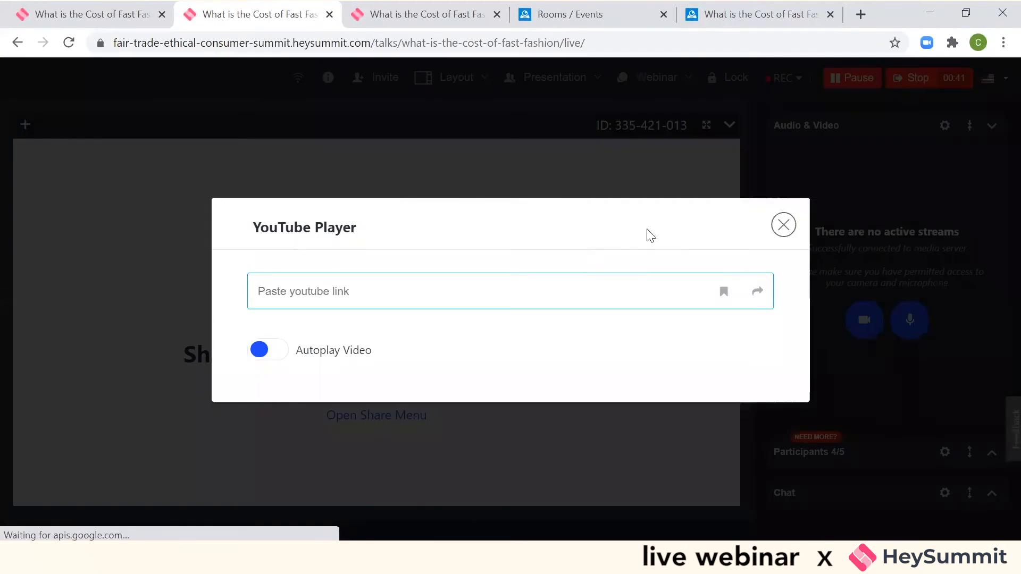
click(783, 226)
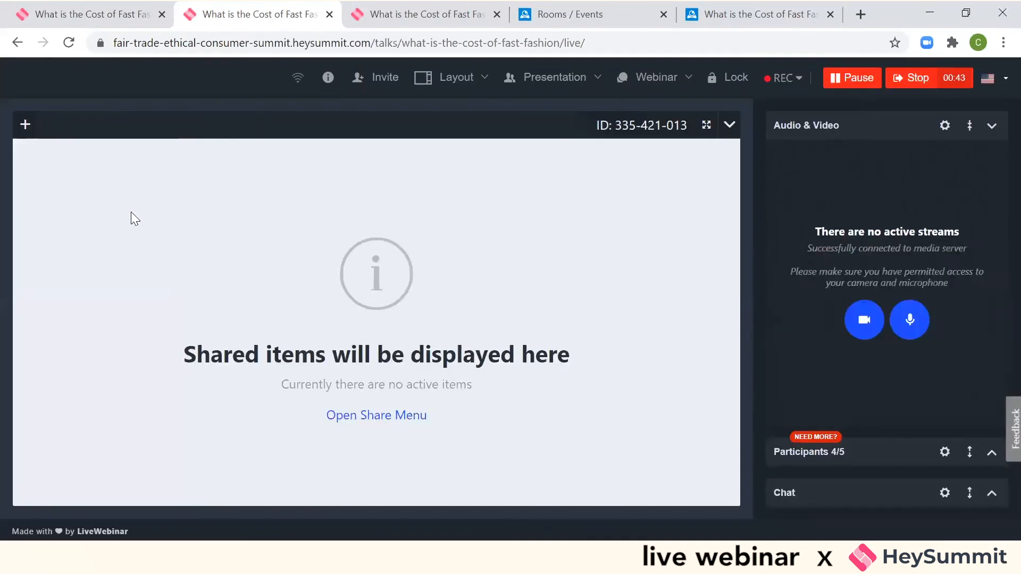
click(27, 124)
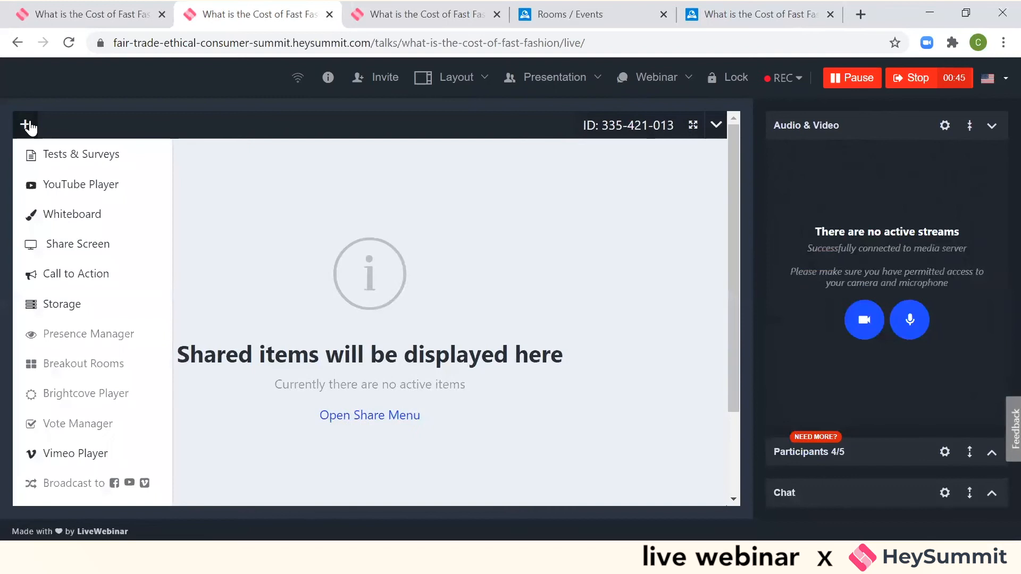
click(52, 261)
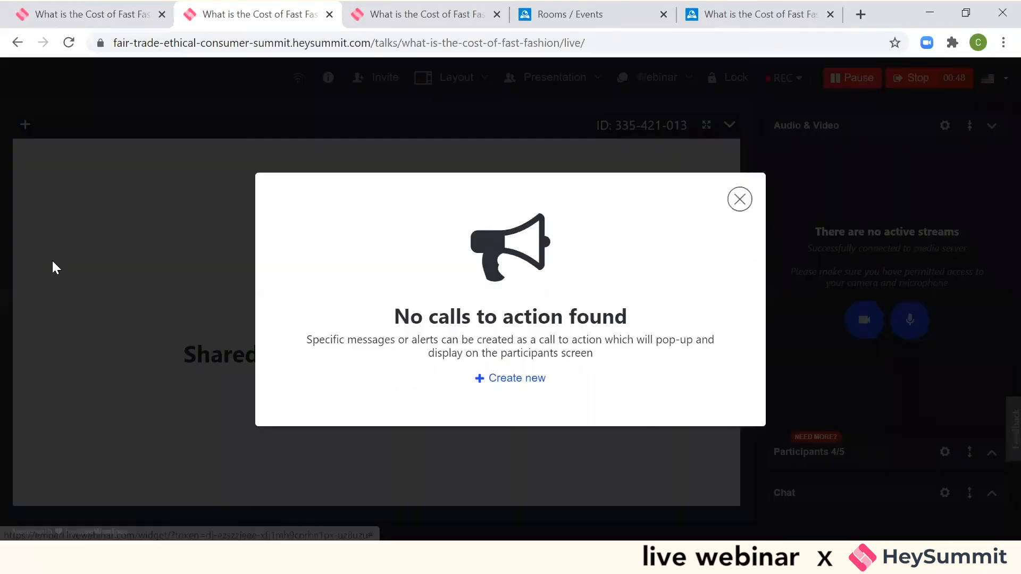
click(739, 199)
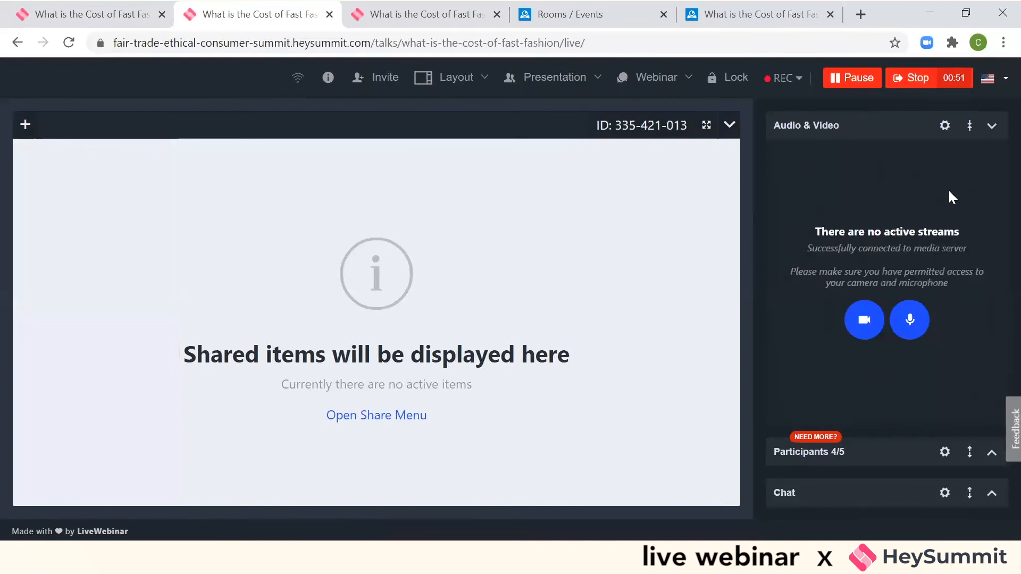
- Collapse the expanded Audio & Video view and start creating a new poll from the participants options
click(971, 128)
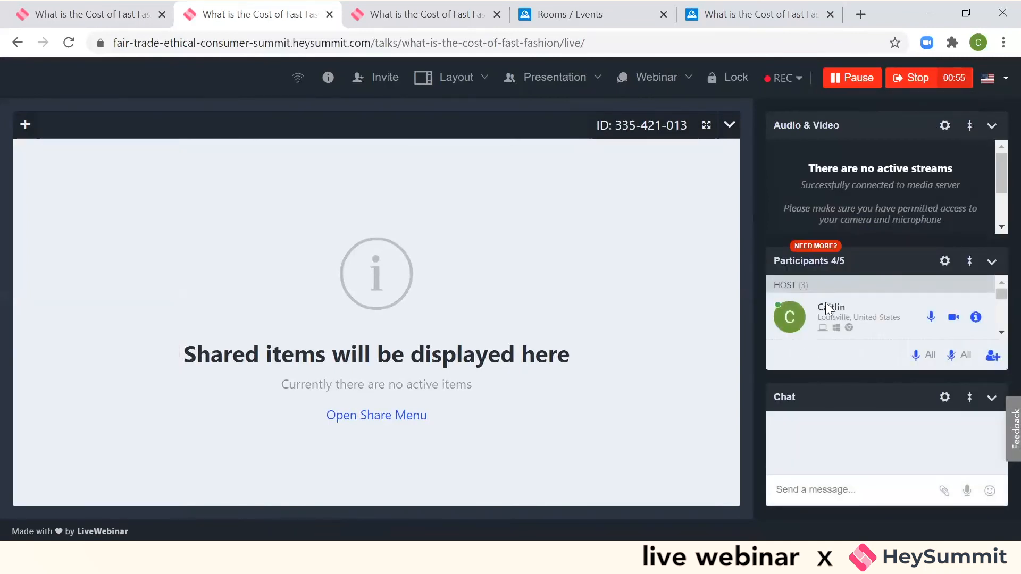
click(945, 261)
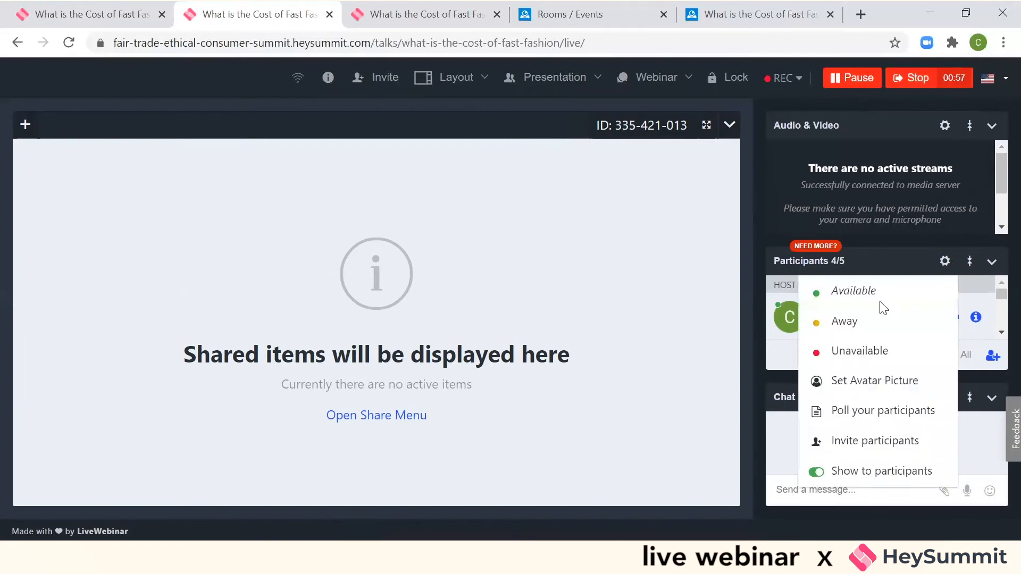
click(880, 402)
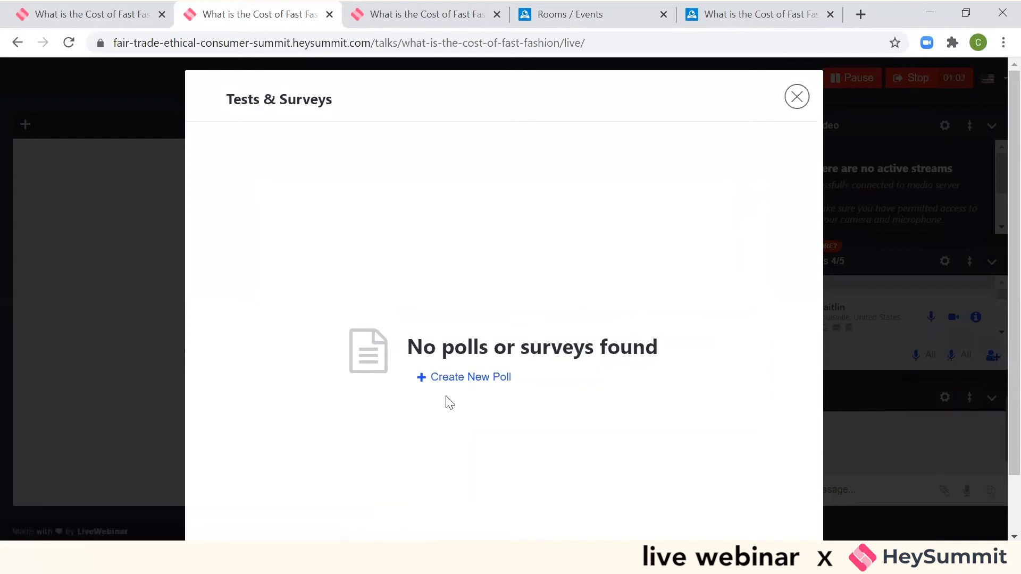
click(460, 379)
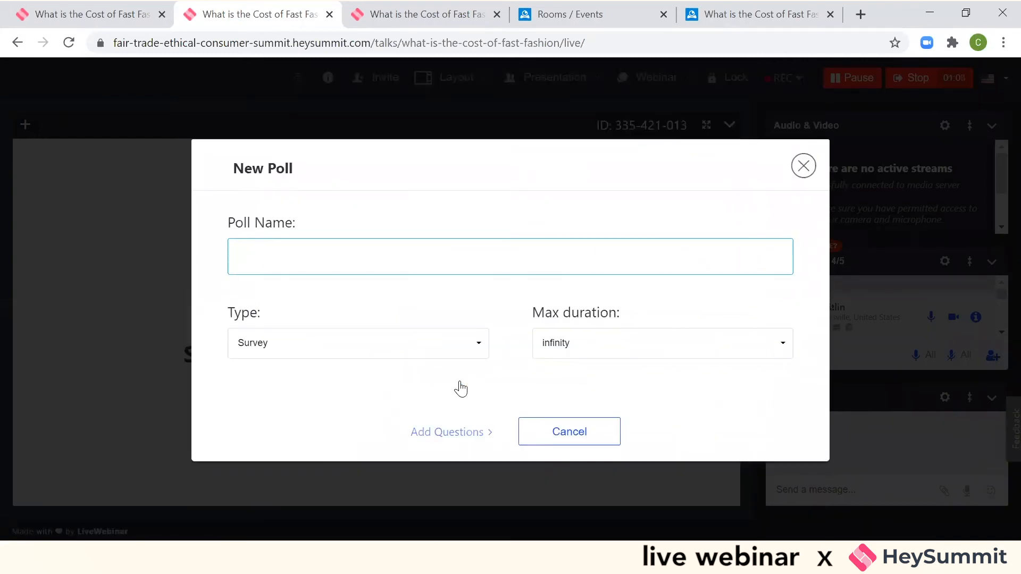
- Name the poll "What is your fave clothing brand", keep its type as Survey, and set the max duration to 1 minute
click(433, 355)
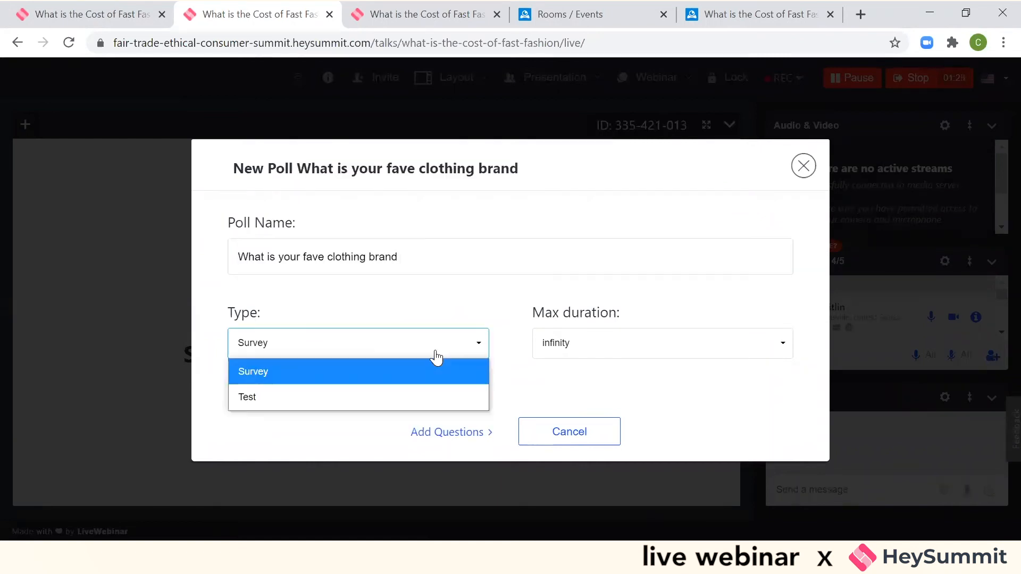
click(433, 356)
click(415, 356)
click(415, 355)
click(601, 356)
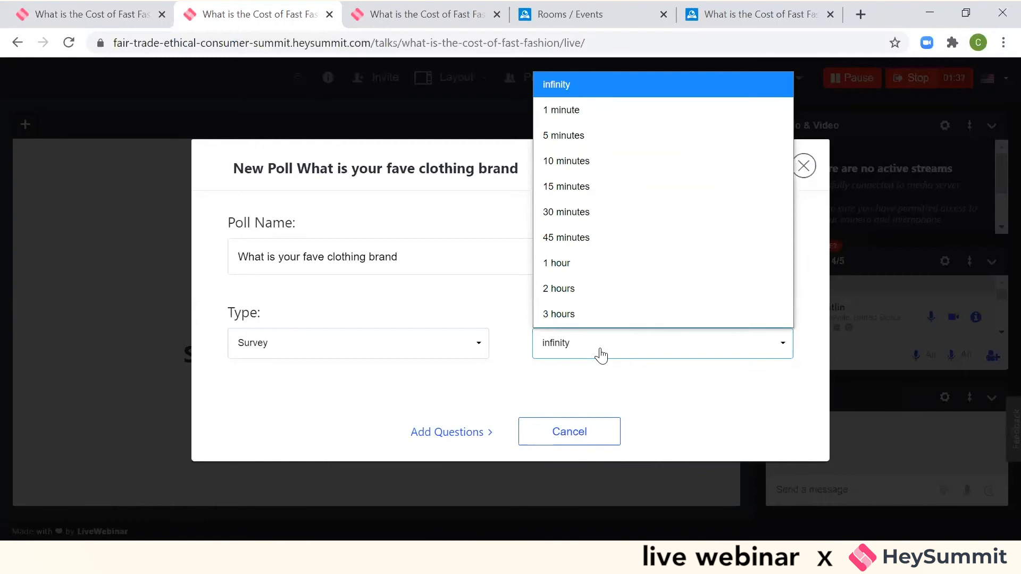
click(559, 110)
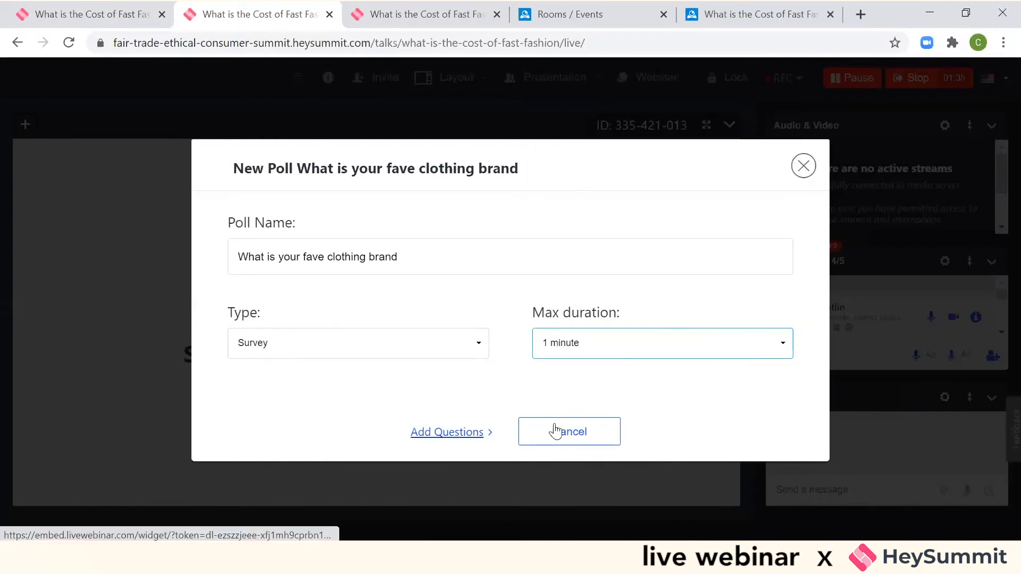
- Add the question "Do you like shopping?" to the poll
click(440, 433)
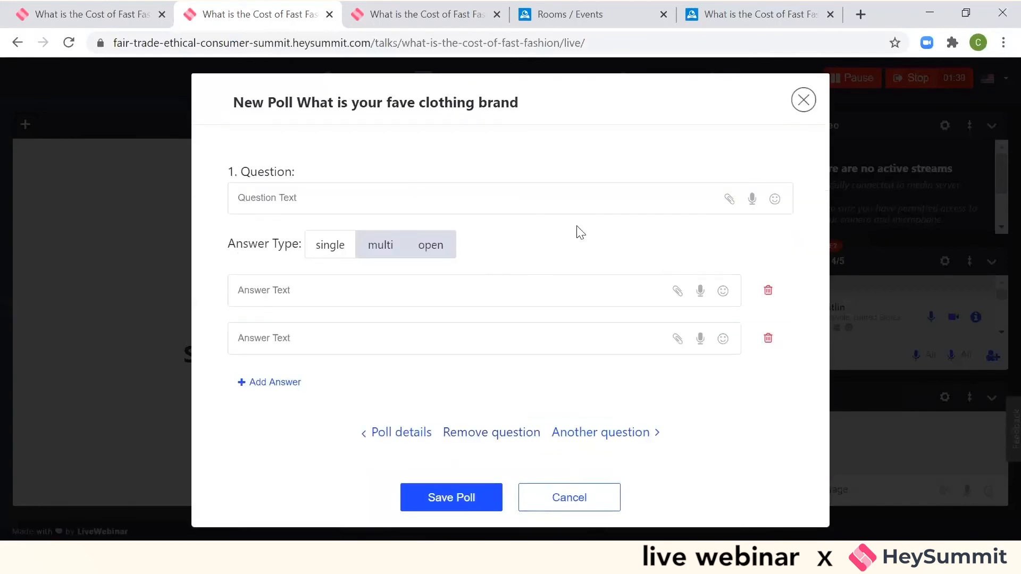
click(449, 498)
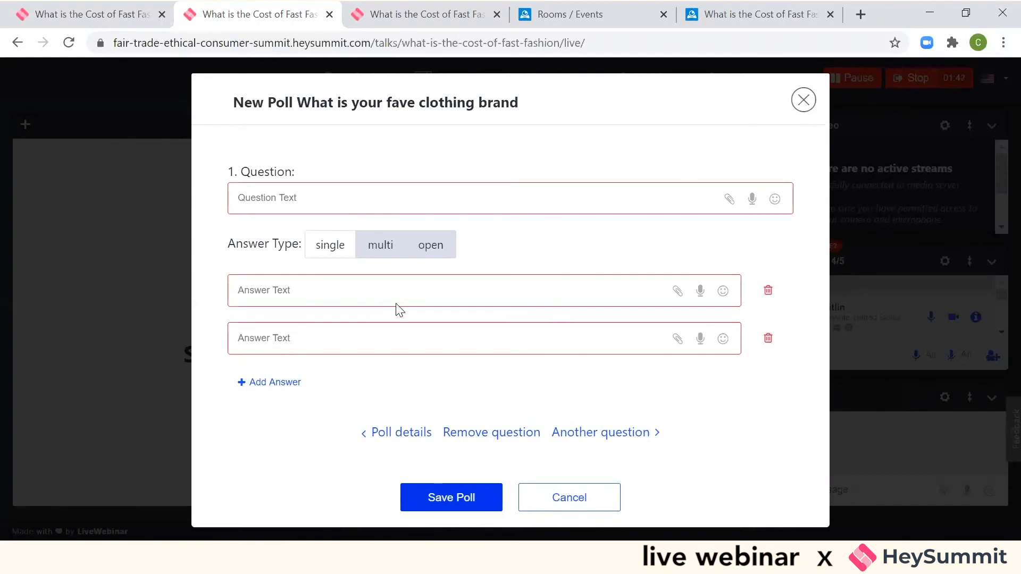
click(370, 191)
text(Do you like shopping)
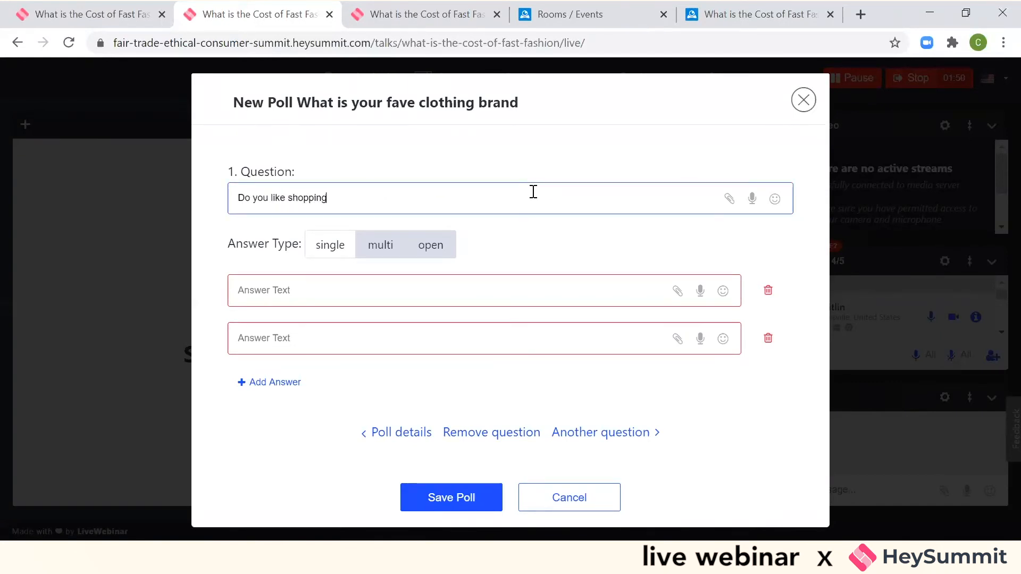
- Try the multi answer type, set the question's answer type to open, and save the poll
click(382, 291)
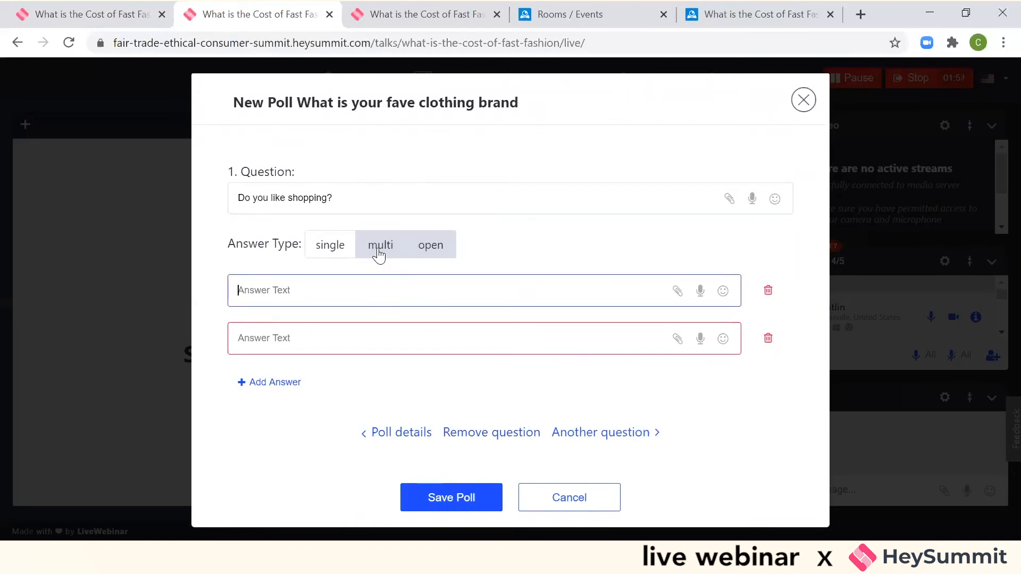
click(378, 252)
click(379, 282)
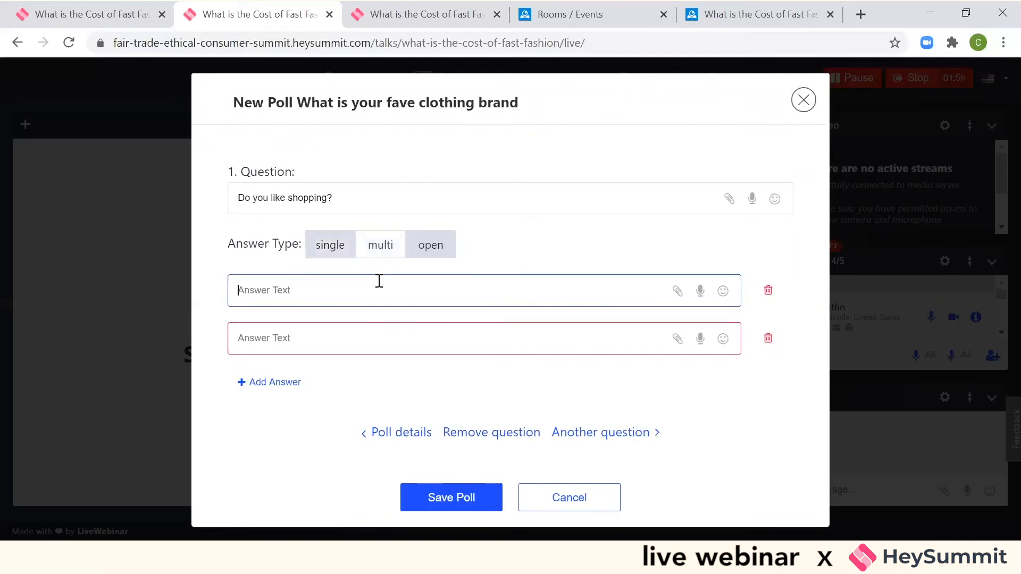
click(439, 243)
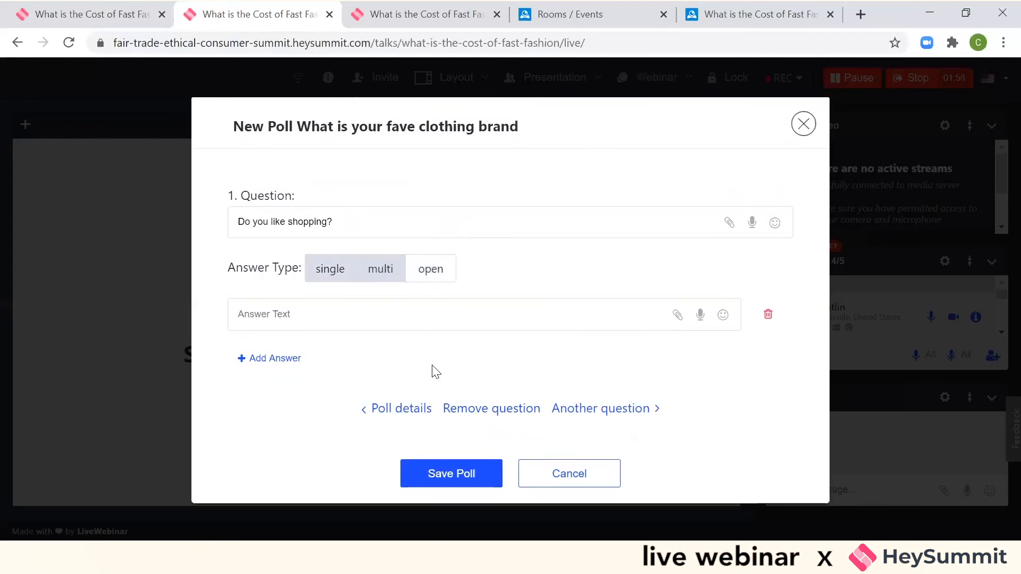
click(450, 475)
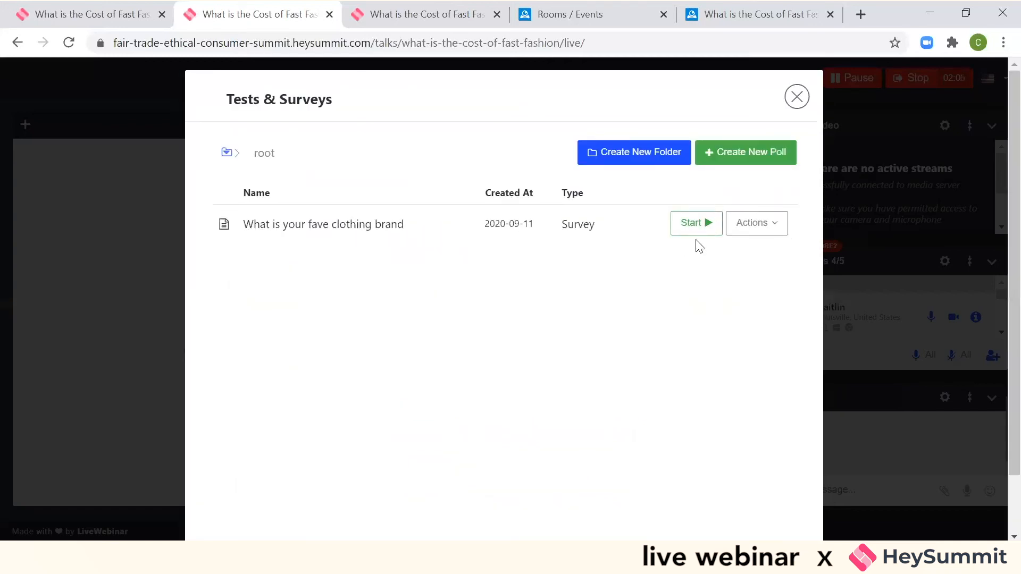
- Start the poll "What is your fave clothing brand" and answer its question with "Yes" from the expanded participant view
click(693, 224)
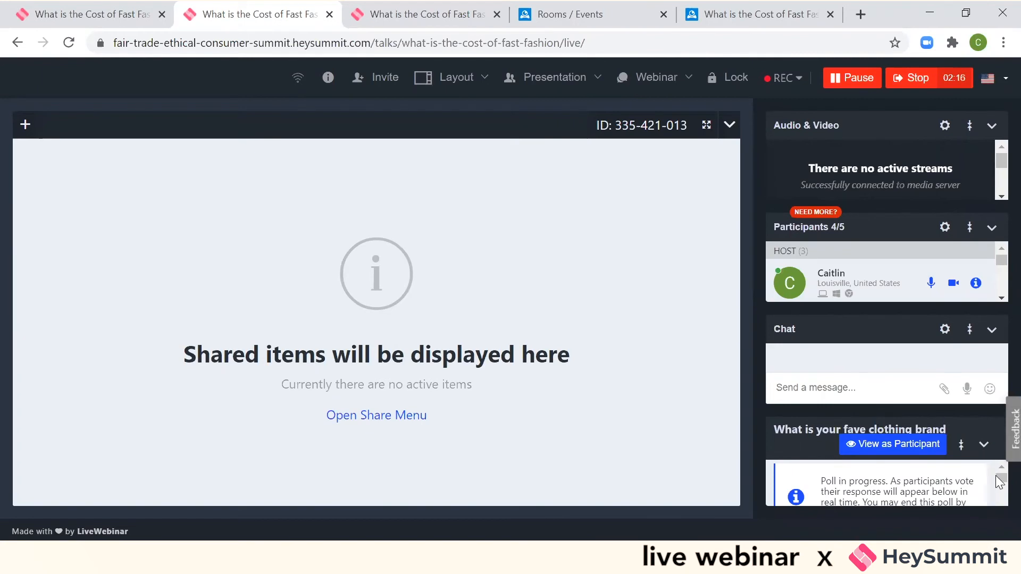
mouse_move(999, 479)
mouse_down()
mouse_move(1000, 488)
mouse_move(996, 476)
mouse_up()
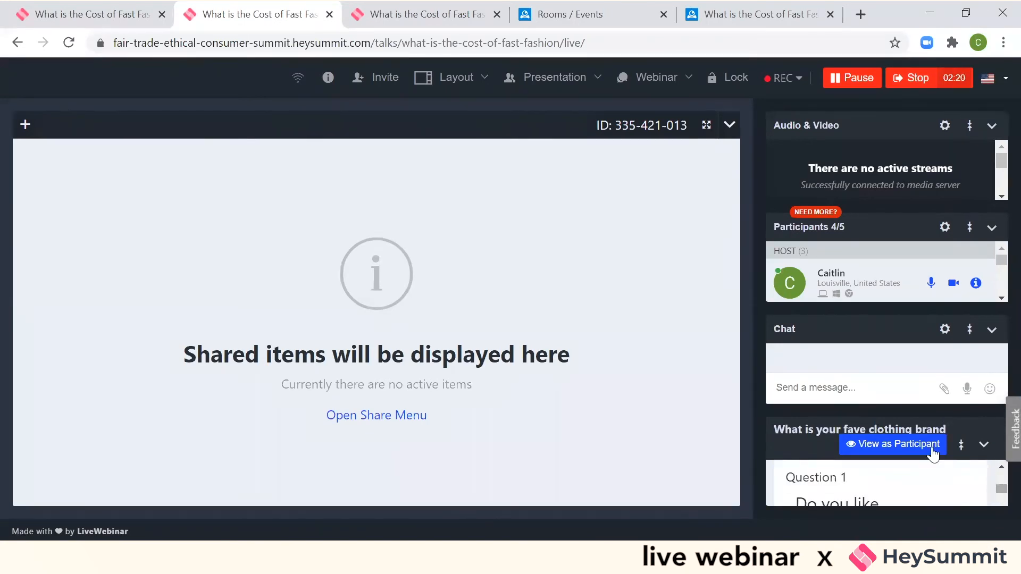
click(894, 444)
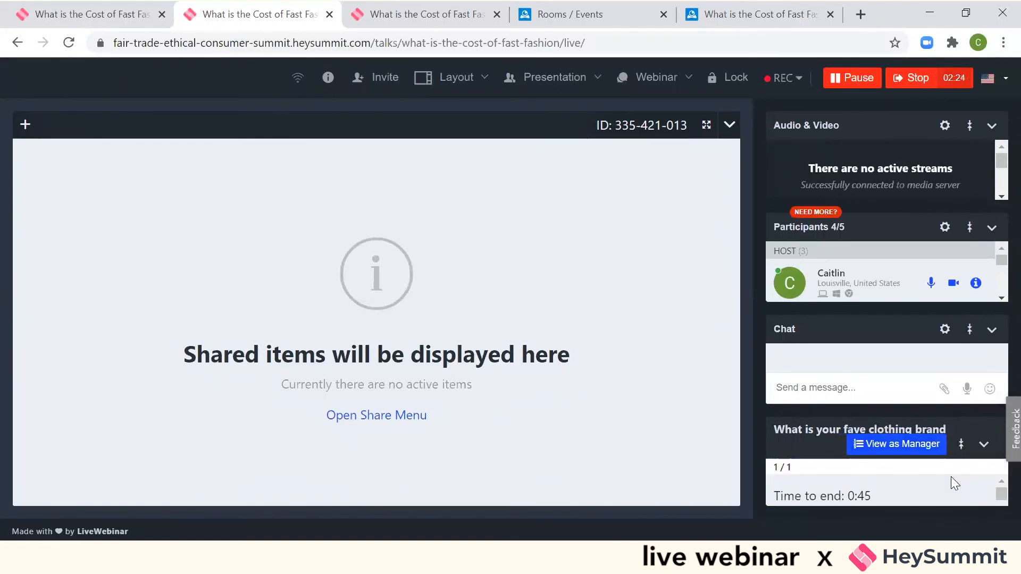
click(961, 444)
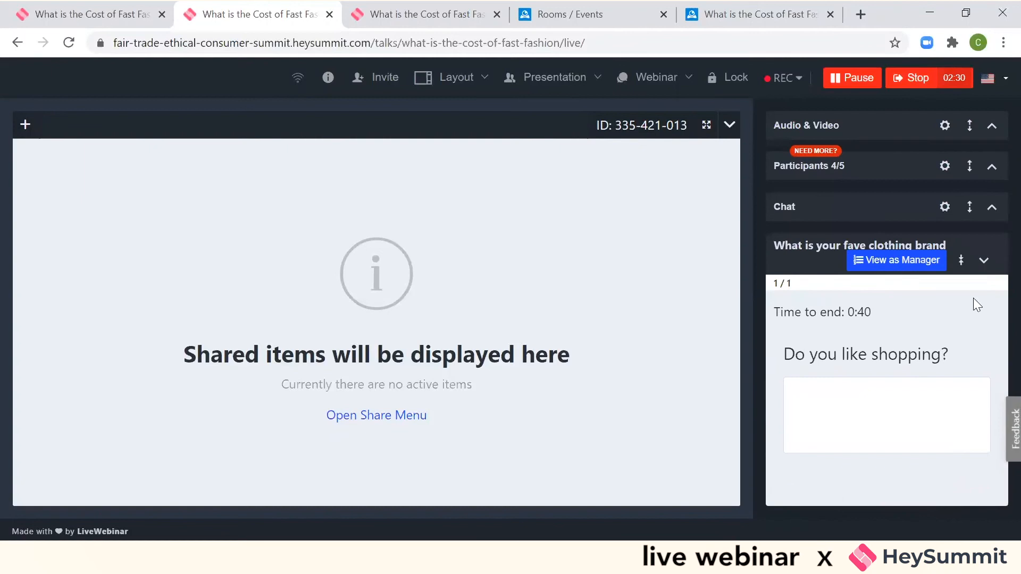
click(858, 397)
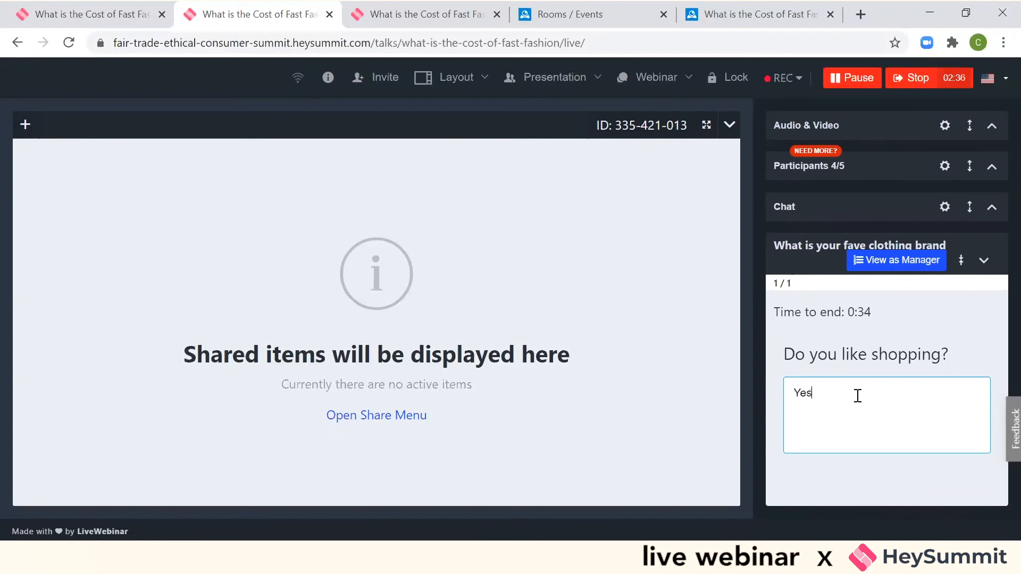
- End the running poll from the manager view and share its results with the participants
click(889, 261)
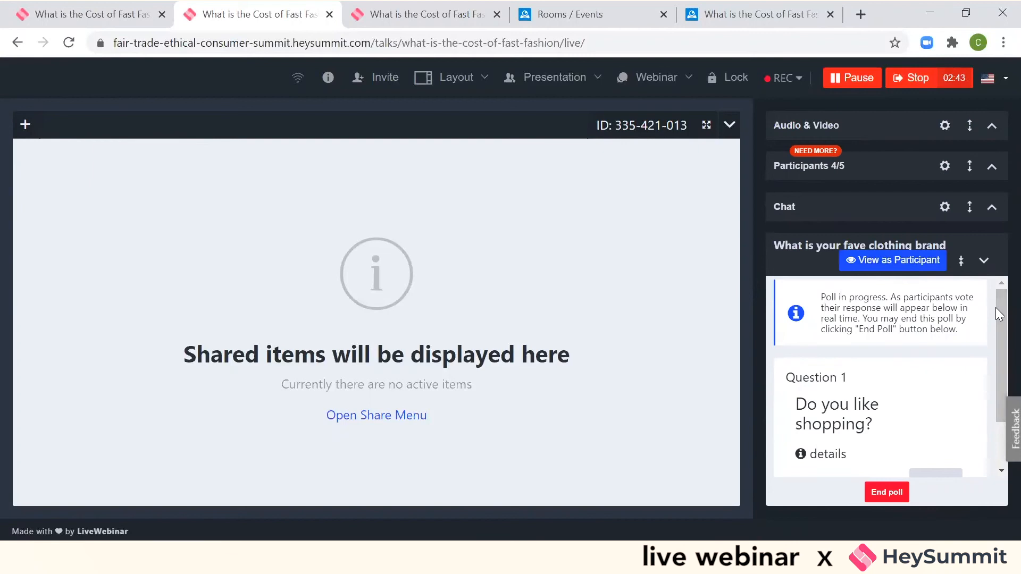
scroll(996, 309, down, 1)
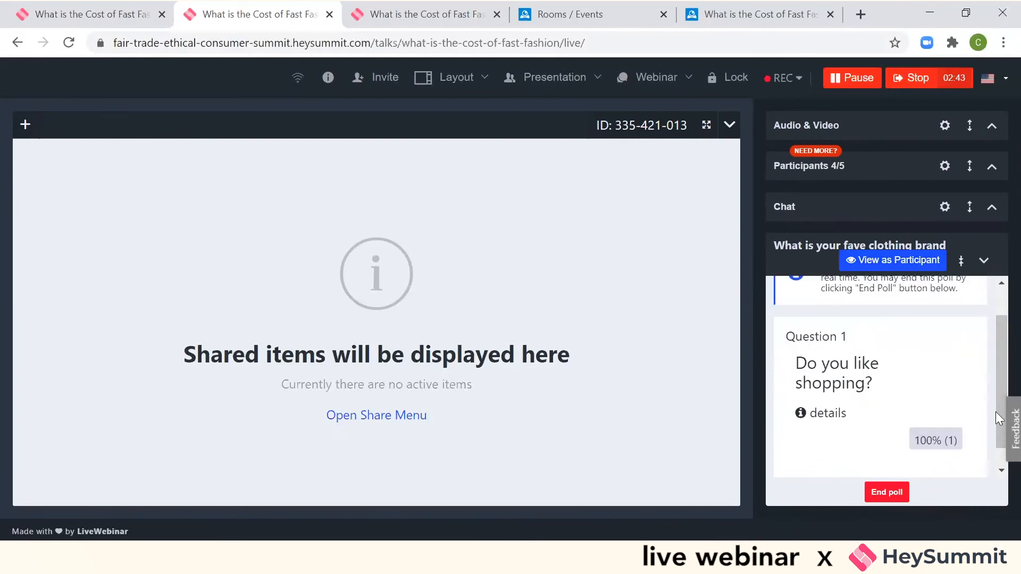
click(872, 496)
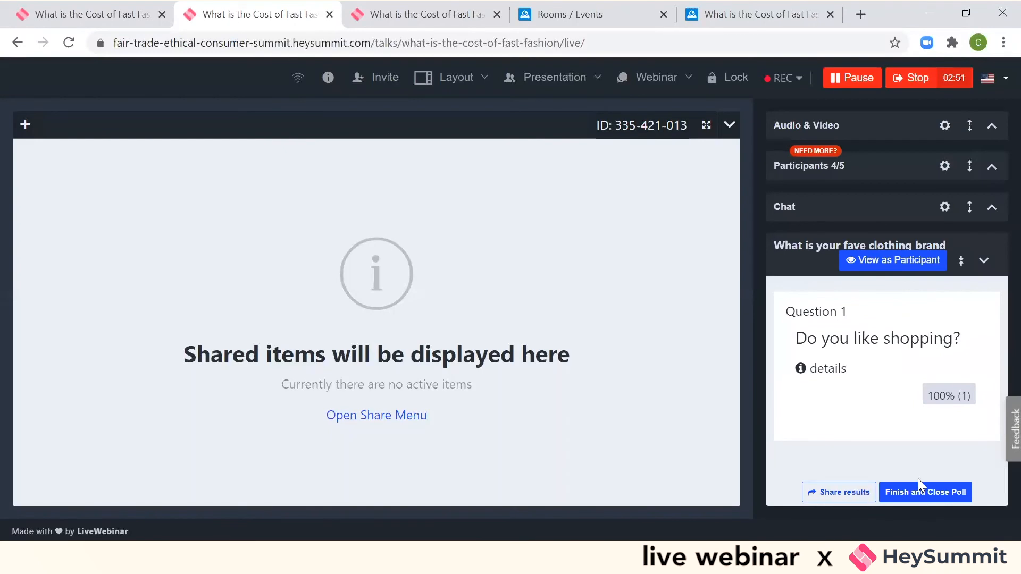
click(856, 494)
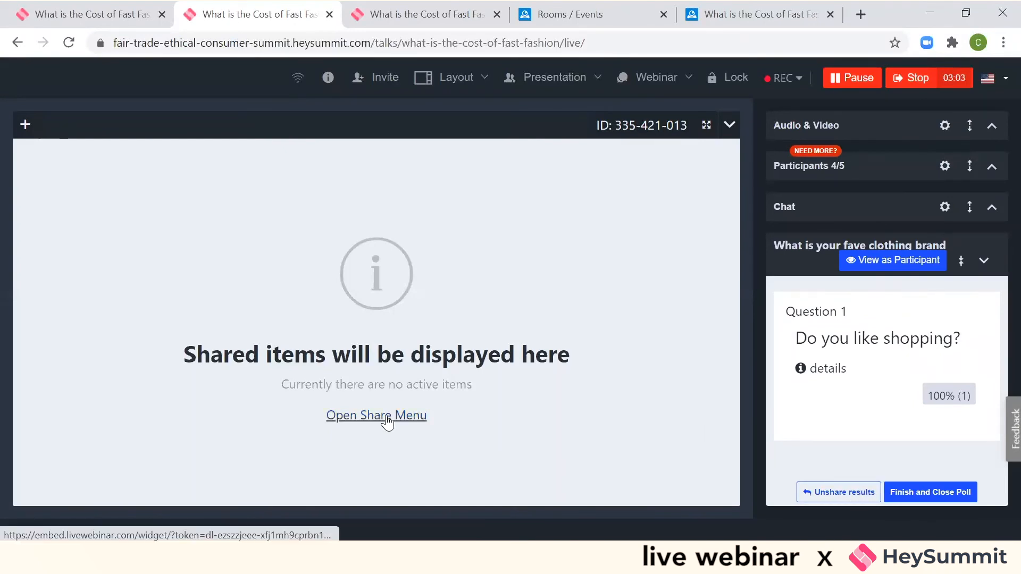
- Look at the saved polls under Tests & Surveys in the share options, and close the list again
click(384, 419)
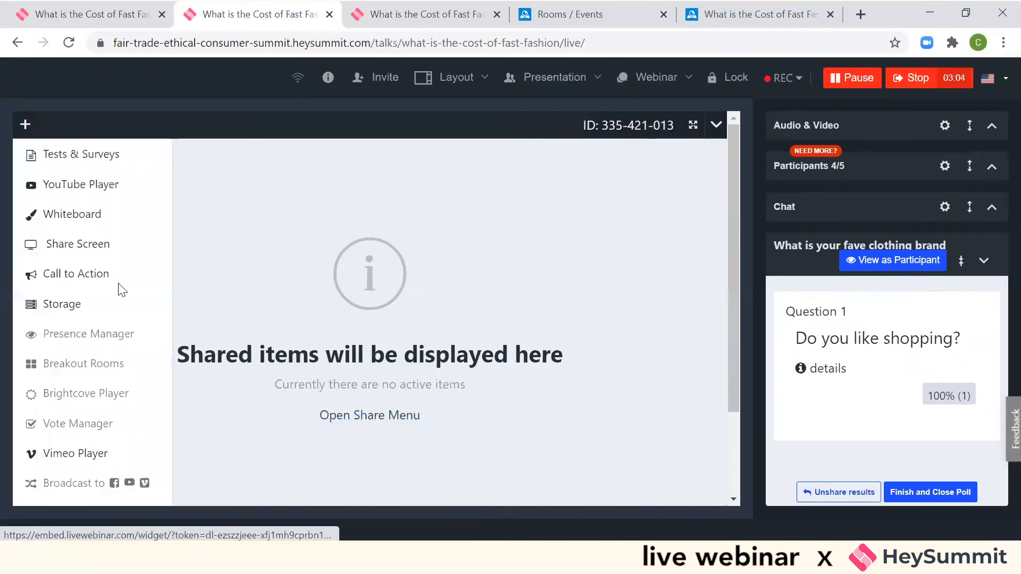
click(75, 158)
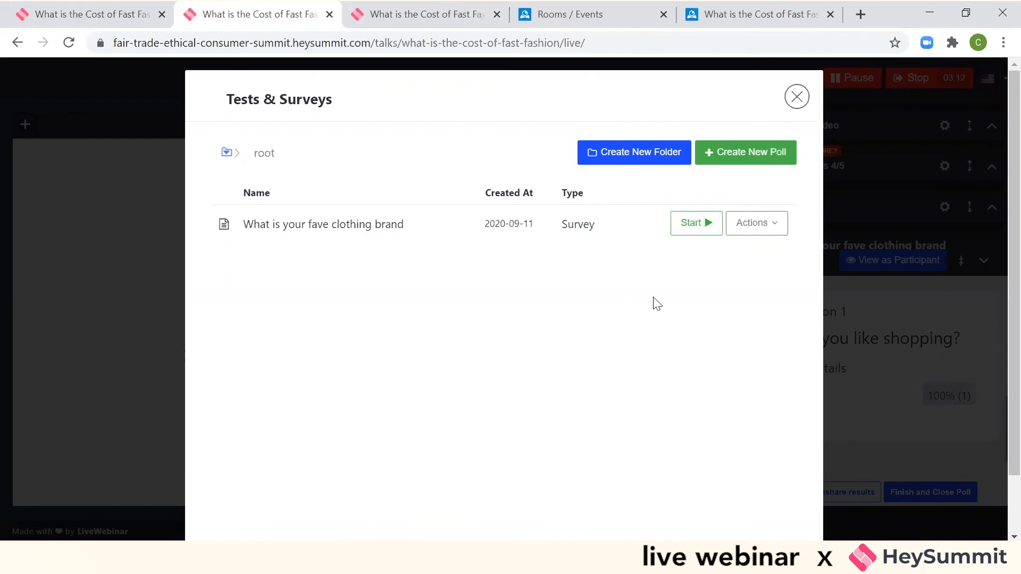
click(788, 101)
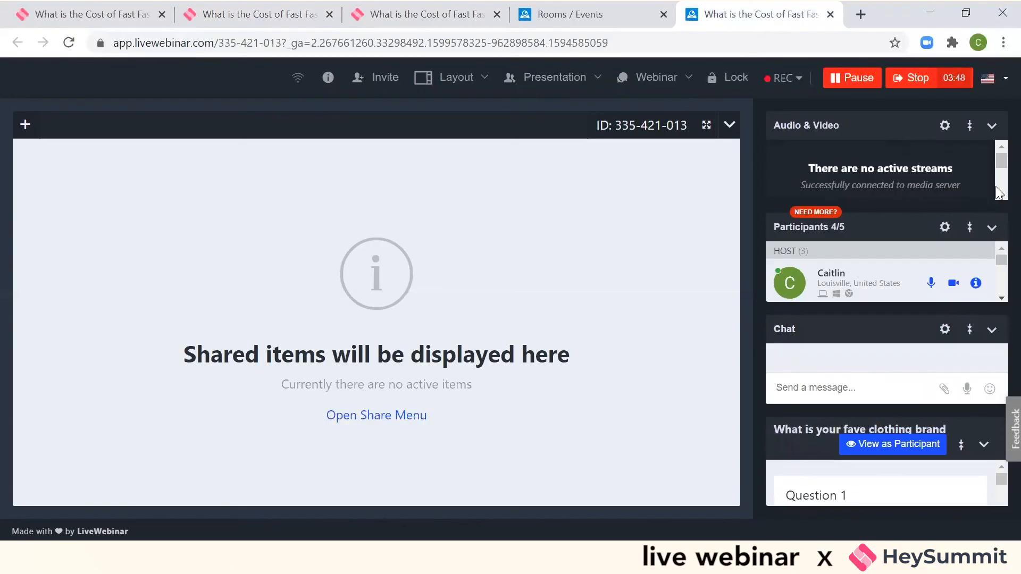
- Stop the session from the host's LiveWebinar room and log out all participants
click(910, 80)
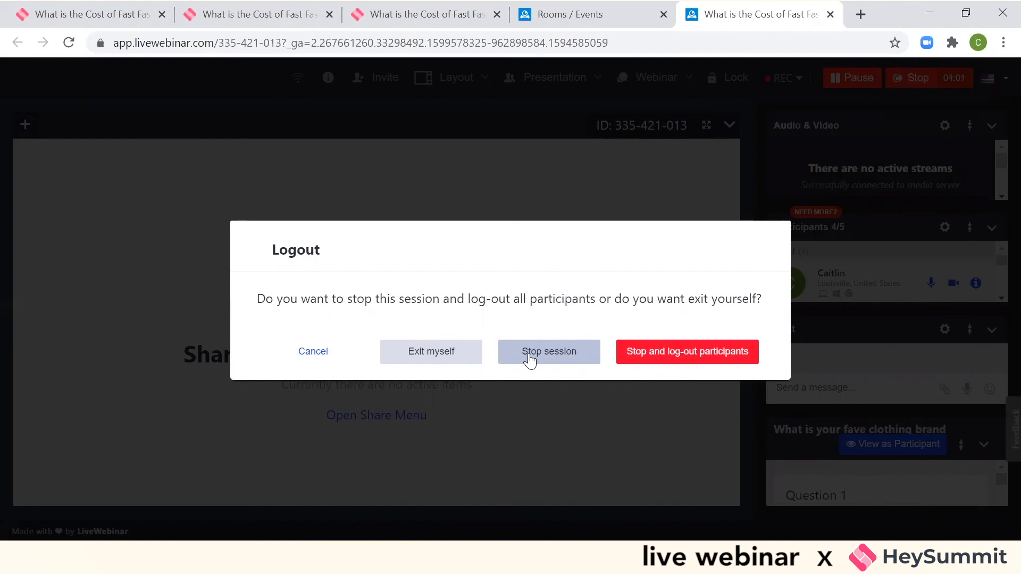
click(674, 355)
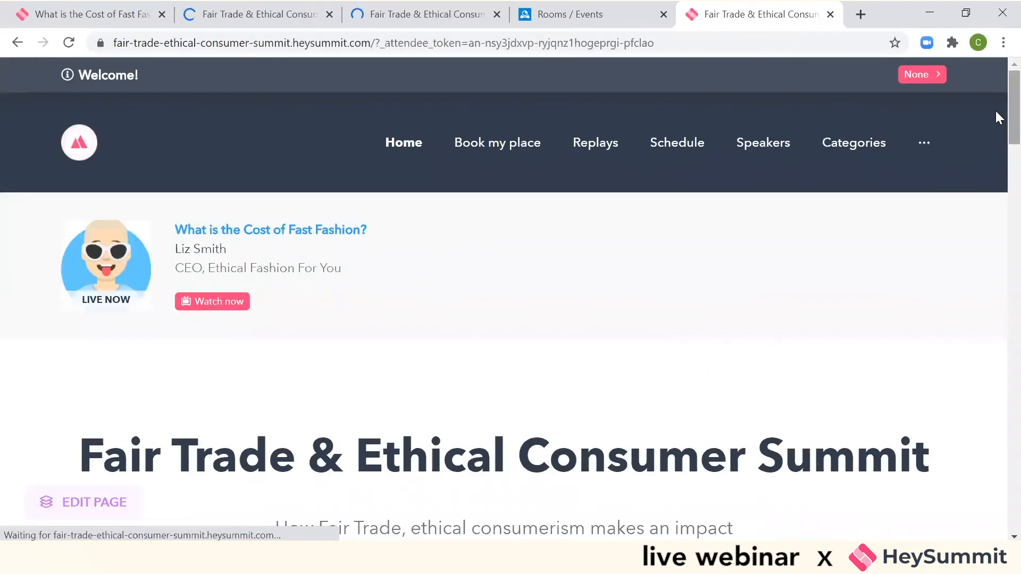
- Look through the summit's home page and the talks listed on its Schedule page
scroll(996, 144, down, 4)
scroll(996, 194, down, 3)
scroll(996, 194, up, 8)
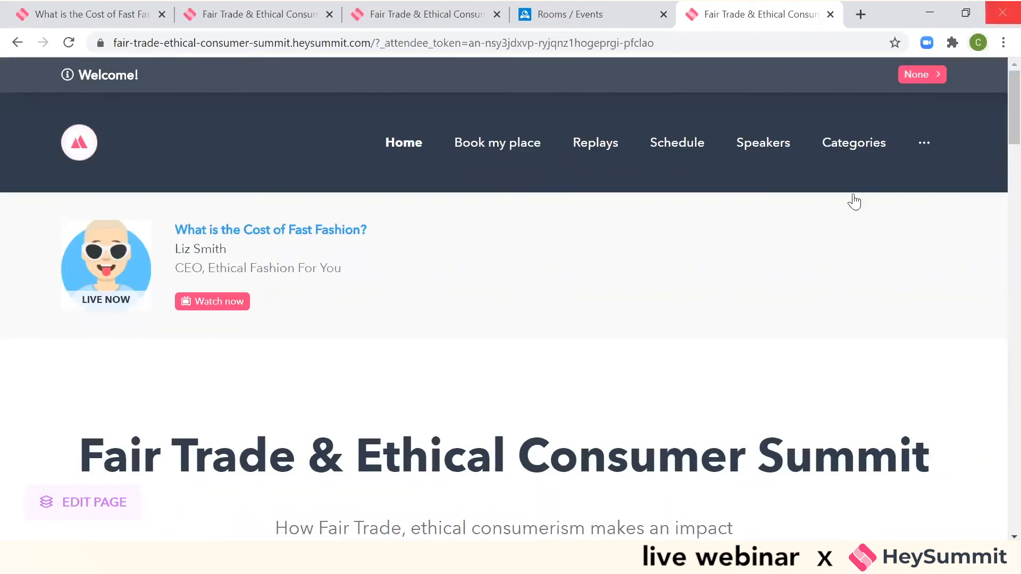
click(672, 148)
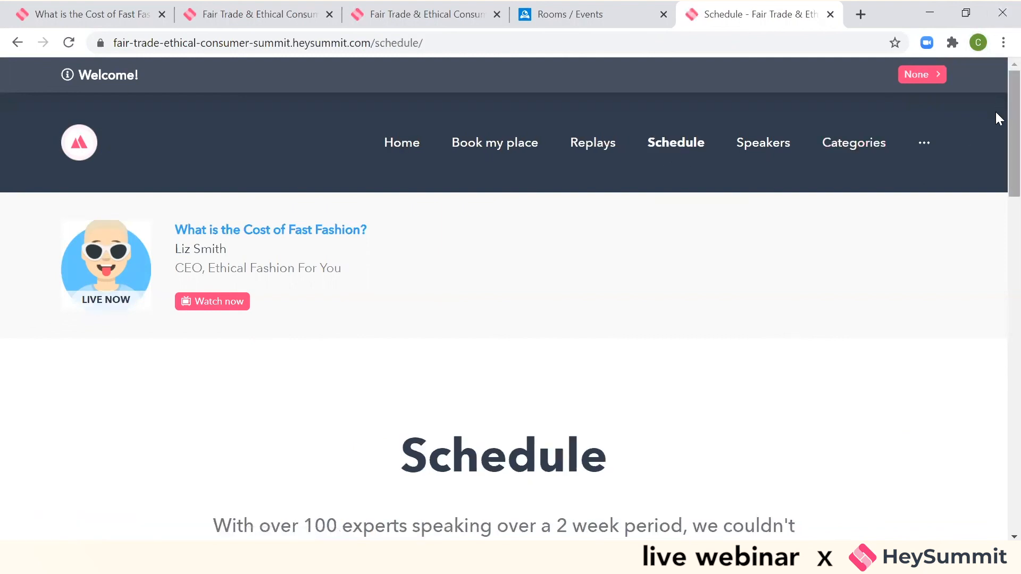
scroll(996, 250, down, 10)
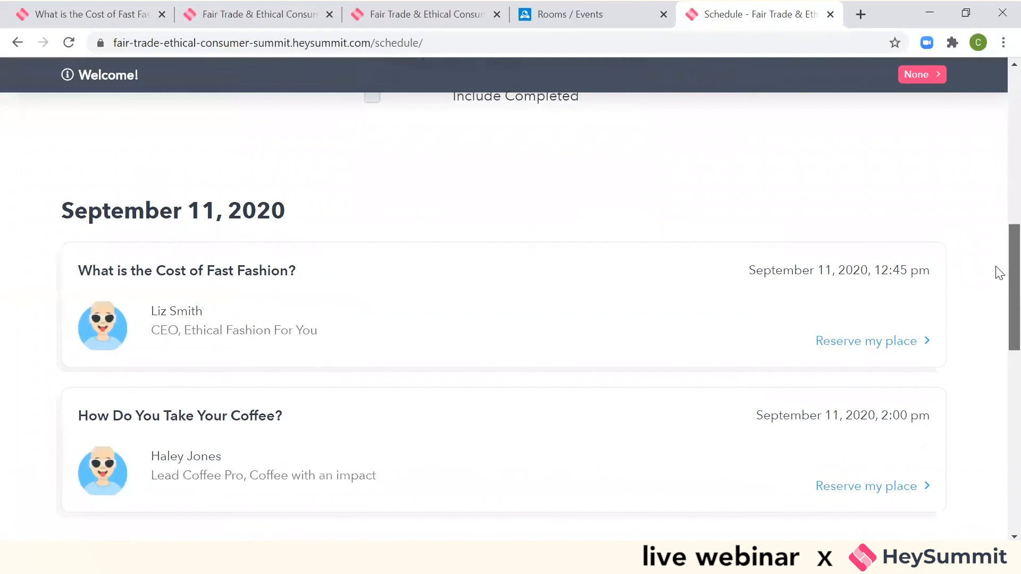